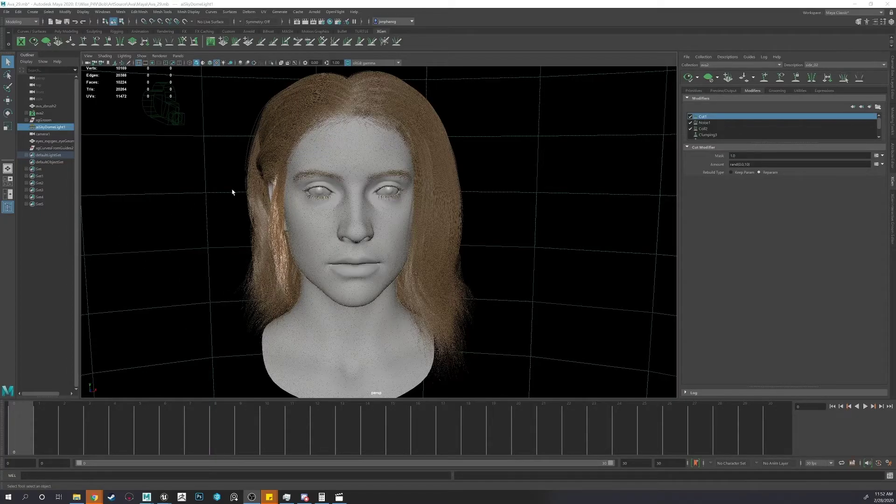
# Convert all hair descriptions in the ava2 collection, from top1 through sideburns, to interactive groom splines
pyautogui.keyDown('alt'); pyautogui.moveTo(232, 192); pyautogui.dragTo(262, 221); pyautogui.keyUp('alt')
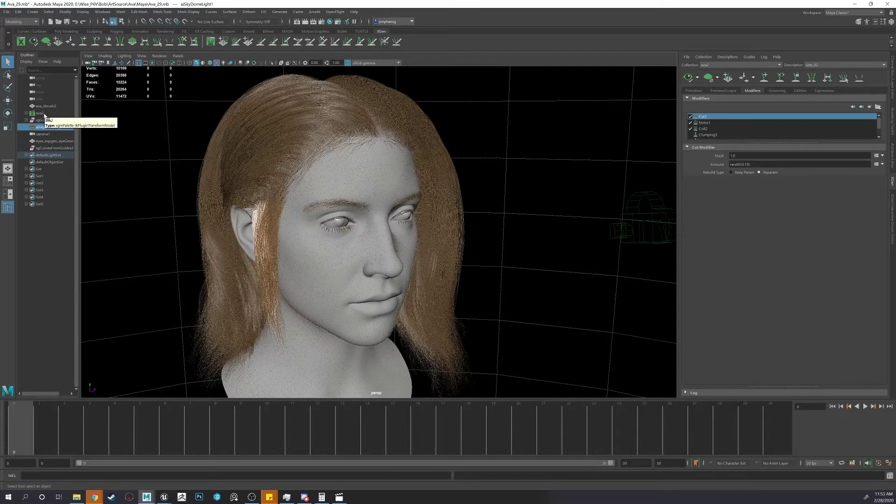
pyautogui.click(26, 113)
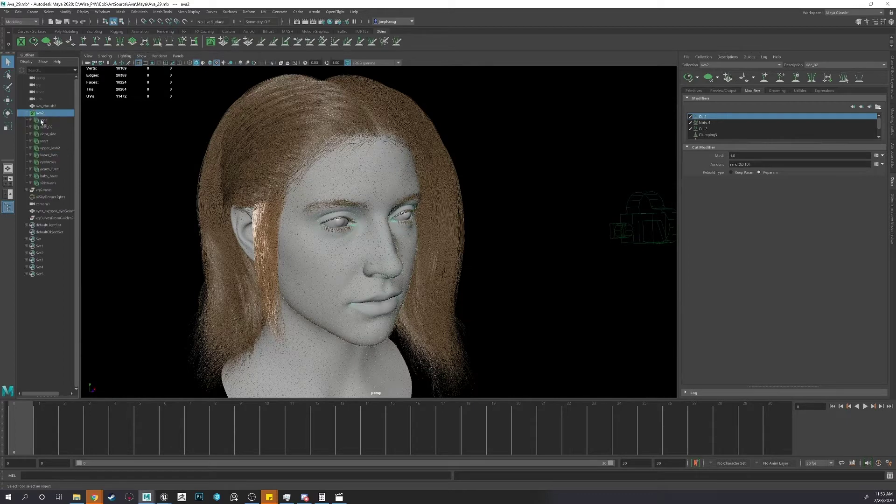
pyautogui.click(44, 120)
pyautogui.keyDown('shift'); pyautogui.click(52, 183); pyautogui.keyUp('shift')
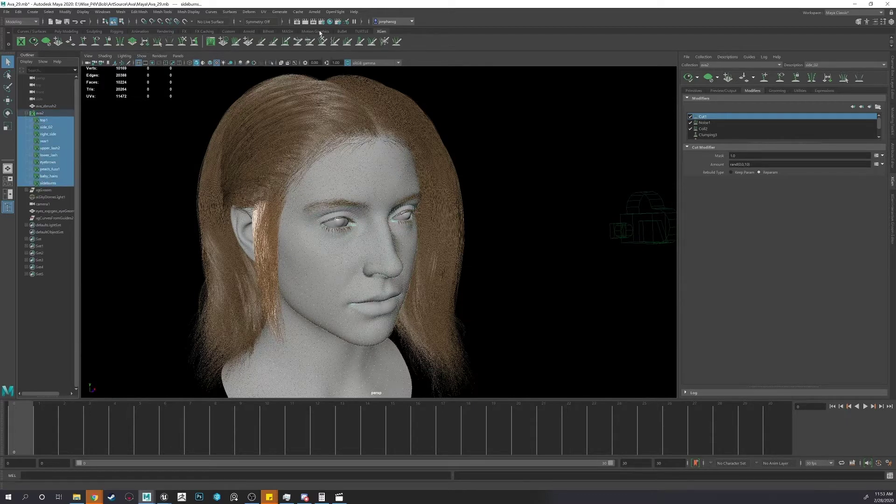
pyautogui.click(280, 12)
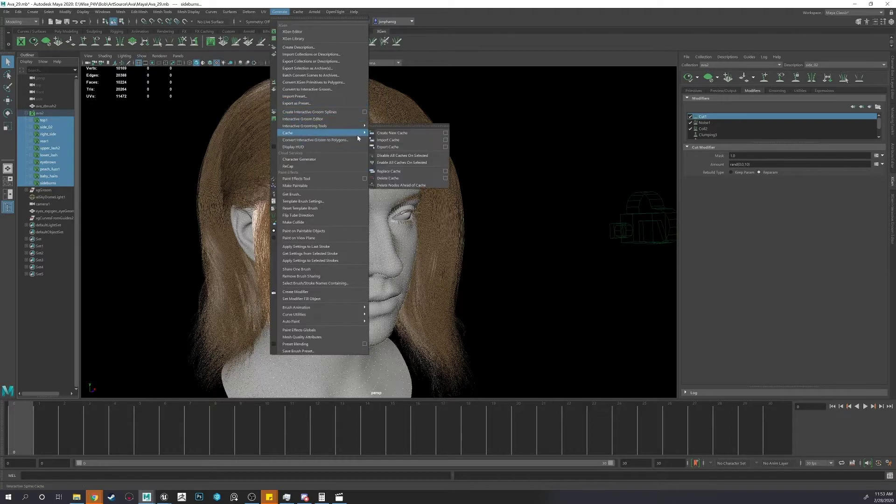
pyautogui.click(353, 88)
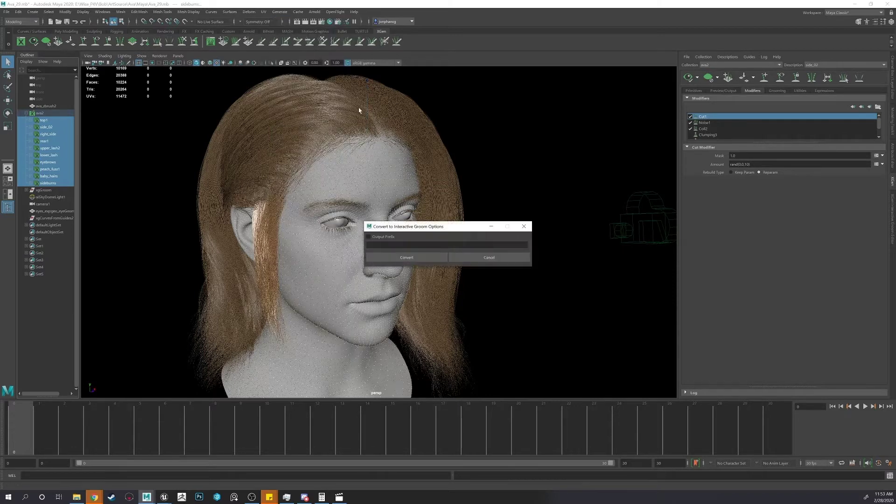
pyautogui.click(423, 257)
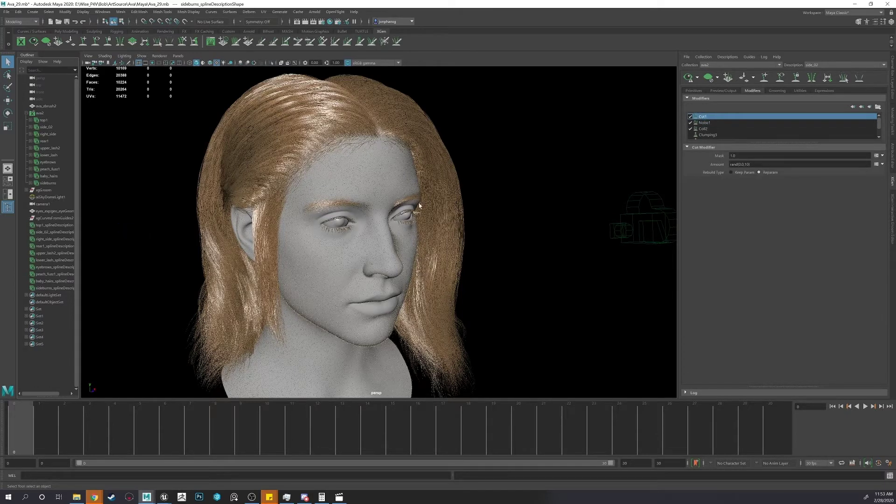
# Select all the converted spline descriptions, from top1 through sideburns, and widen the Outliner to fit their full names
pyautogui.keyDown('alt'); pyautogui.moveTo(419, 205); pyautogui.dragTo(377, 199); pyautogui.keyUp('alt')
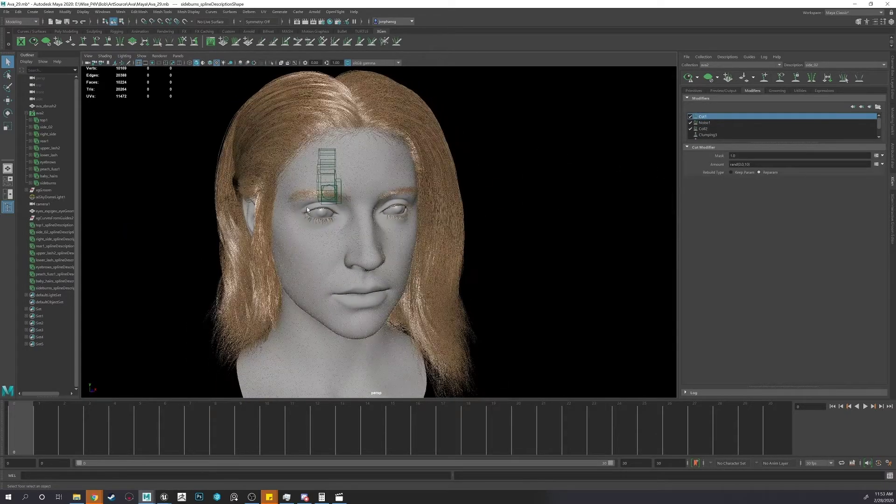
pyautogui.click(47, 225)
pyautogui.keyDown('shift'); pyautogui.click(55, 288); pyautogui.keyUp('shift')
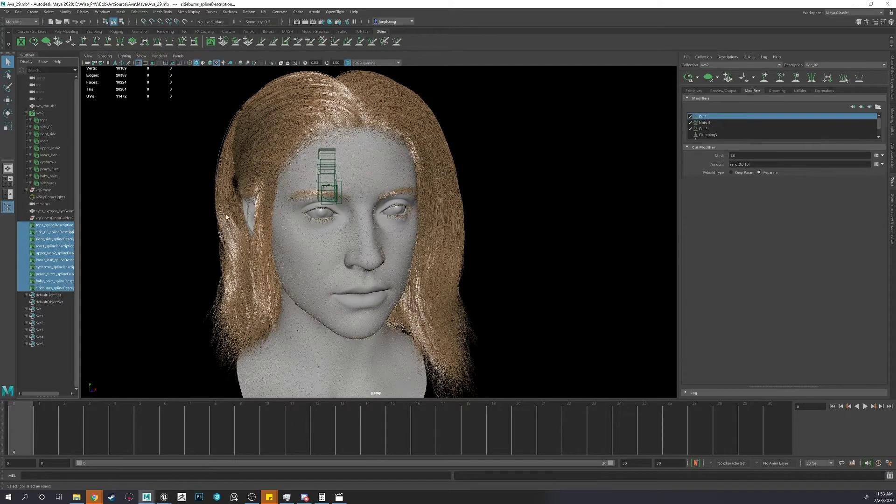
pyautogui.keyDown('alt'); pyautogui.moveTo(273, 229); pyautogui.dragTo(286, 239, button='middle'); pyautogui.keyUp('alt')
pyautogui.scroll(3, 284, 237)
pyautogui.keyDown('alt'); pyautogui.moveTo(283, 236); pyautogui.dragTo(343, 228); pyautogui.keyUp('alt')
pyautogui.scroll(1, 332, 238)
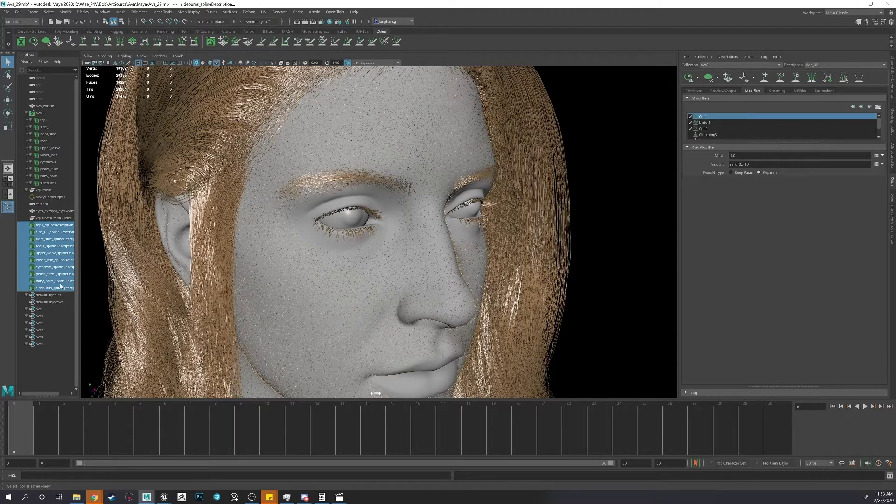
pyautogui.moveTo(79, 282); pyautogui.dragTo(104, 285)
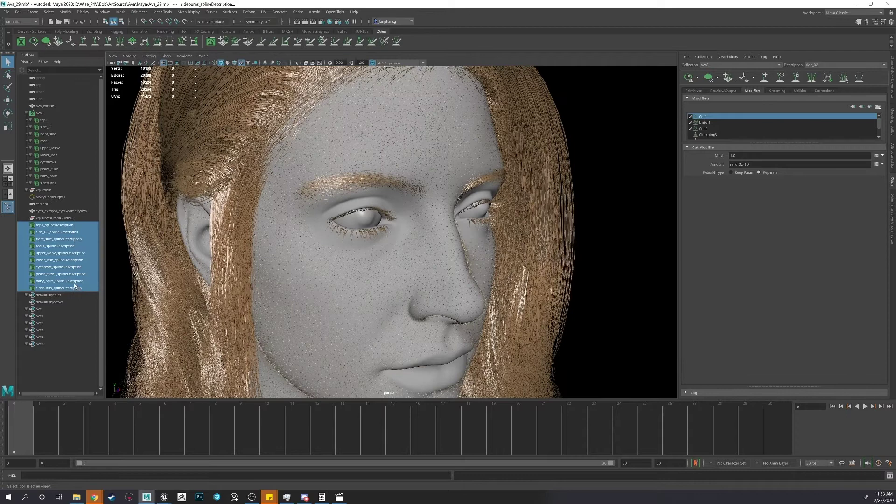
# Remove the upper lash, lower lash and peach fuzz spline descriptions from the selection
pyautogui.keyDown('ctrl'); pyautogui.click(69, 262); pyautogui.keyUp('ctrl')
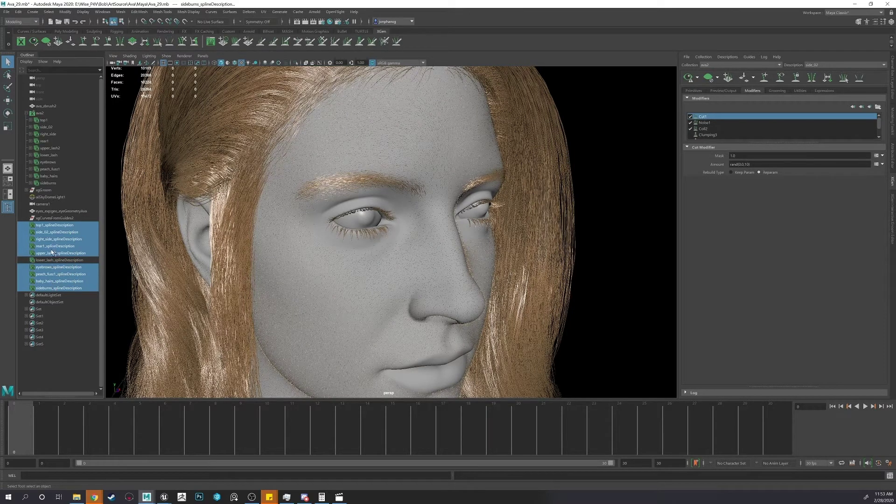
pyautogui.keyDown('ctrl'); pyautogui.click(52, 253); pyautogui.keyUp('ctrl')
pyautogui.scroll(-5, 322, 243)
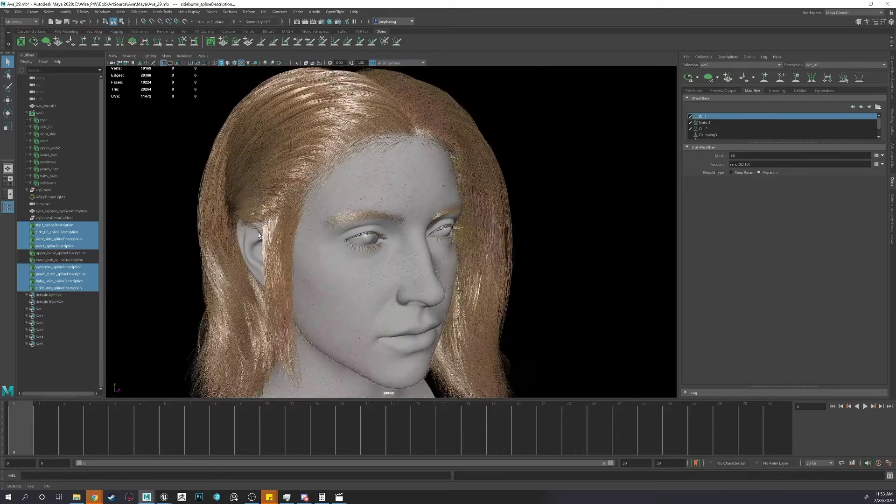
pyautogui.keyDown('alt'); pyautogui.moveTo(259, 235); pyautogui.dragTo(299, 197); pyautogui.keyUp('alt')
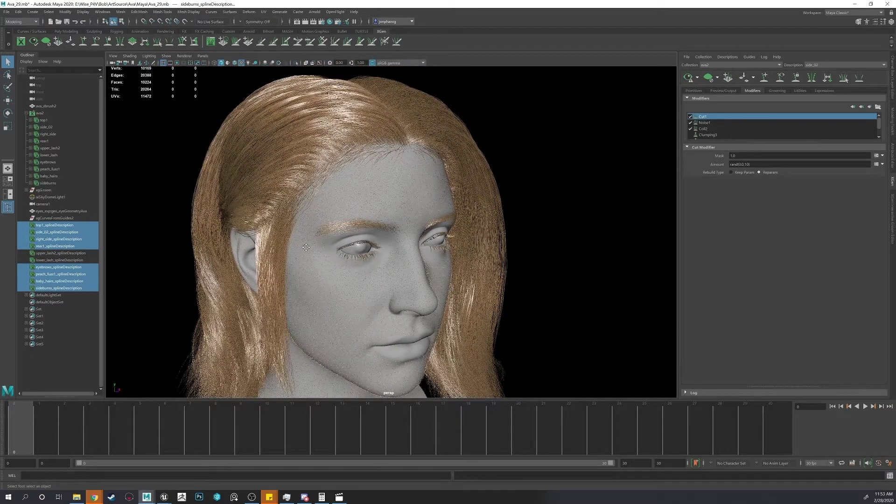
pyautogui.scroll(3, 248, 256)
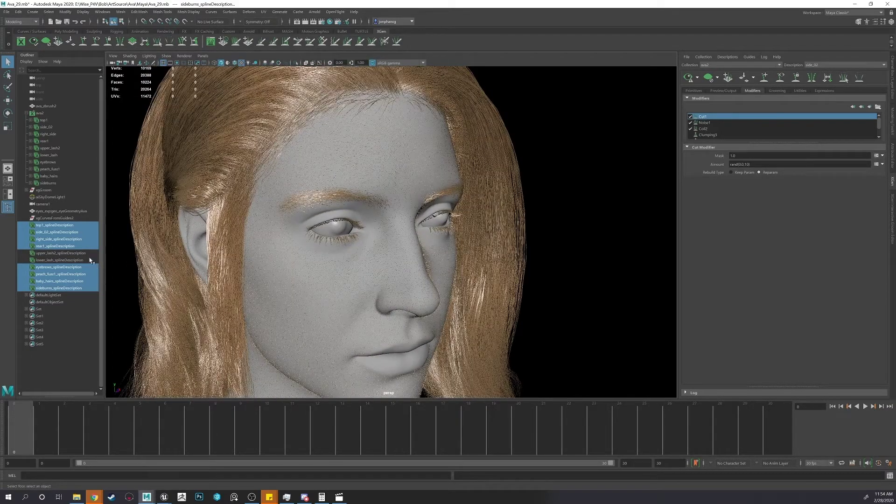
pyautogui.keyDown('ctrl'); pyautogui.click(74, 276); pyautogui.keyUp('ctrl')
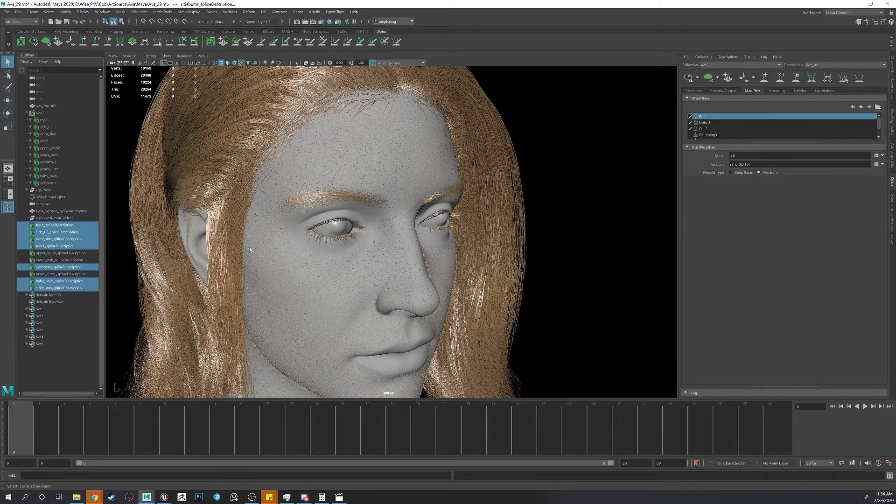
# Start an Export Cache for the selected groom splines and browse to the recordings folder on drive E
pyautogui.scroll(-4, 281, 211)
pyautogui.keyDown('alt'); pyautogui.moveTo(280, 211); pyautogui.dragTo(254, 252); pyautogui.keyUp('alt')
pyautogui.keyDown('alt'); pyautogui.moveTo(286, 151); pyautogui.dragTo(303, 150); pyautogui.keyUp('alt')
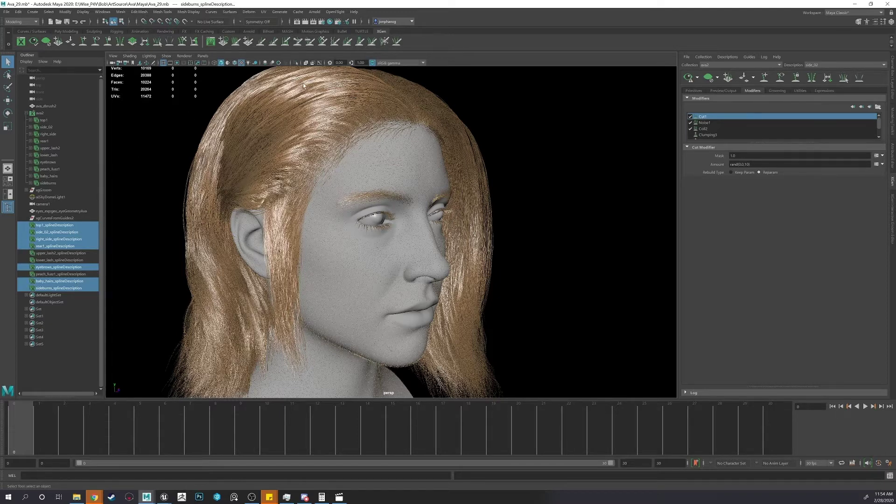
pyautogui.click(281, 13)
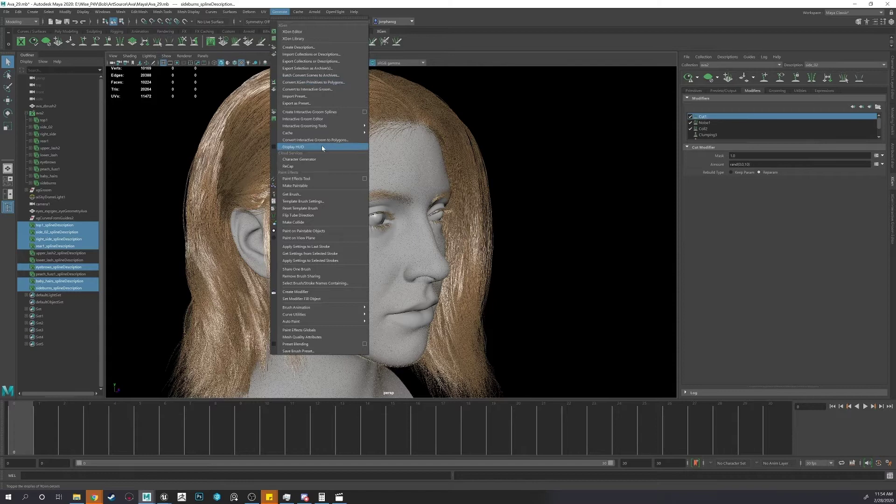
pyautogui.moveTo(330, 135)
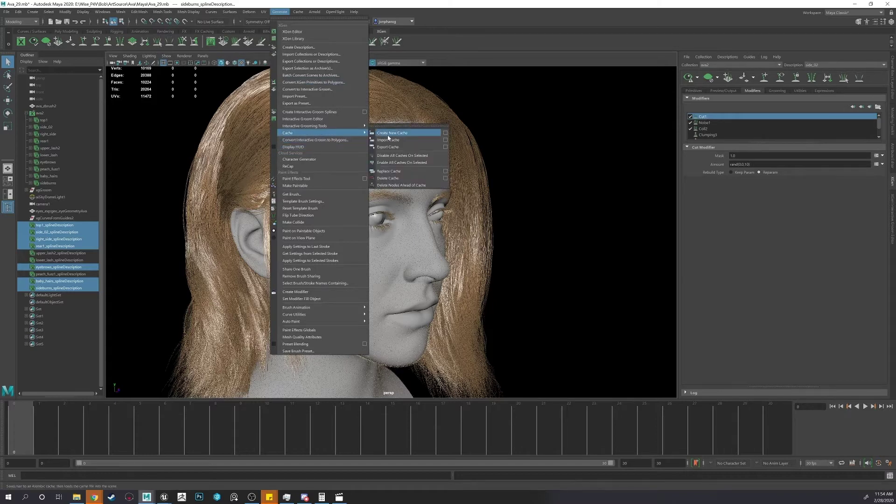
pyautogui.click(431, 147)
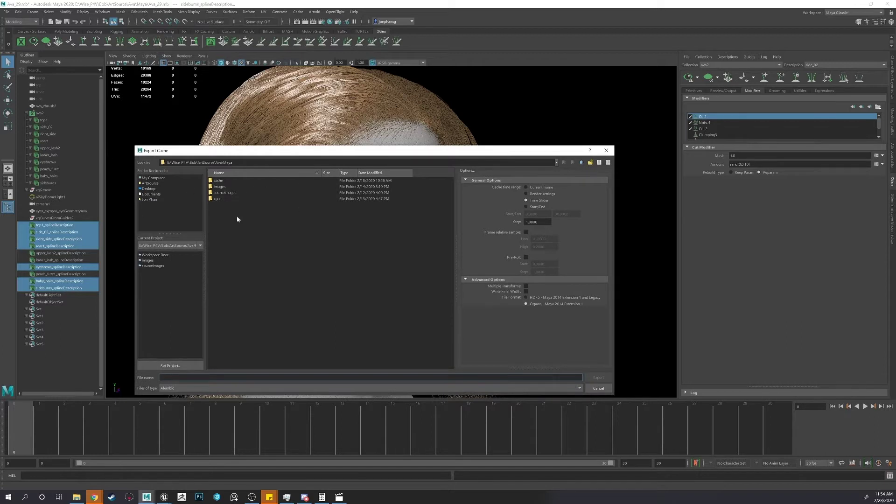
pyautogui.click(150, 179)
pyautogui.doubleClick(228, 186)
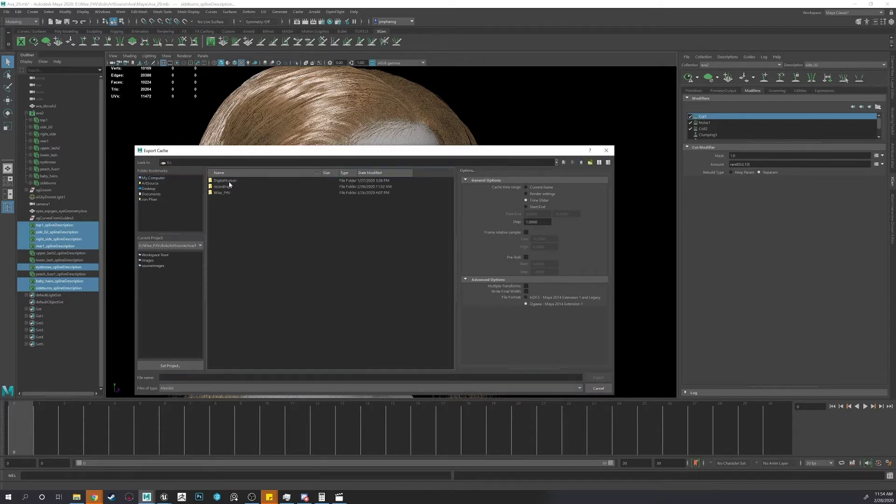
pyautogui.doubleClick(226, 186)
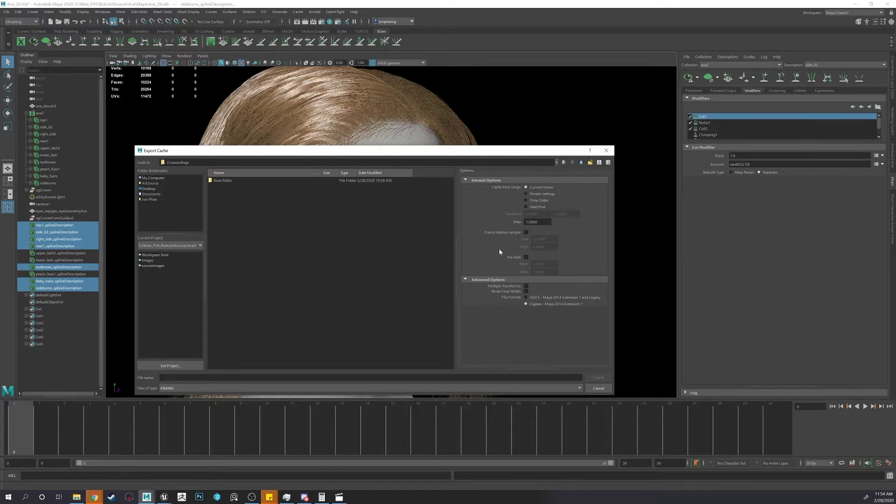
# Export the selected splines as the Alembic cache Demo_hair, using the current frame only with Write Final Width enabled
pyautogui.click(526, 291)
pyautogui.click(486, 377)
pyautogui.write('0')
pyautogui.click(593, 377)
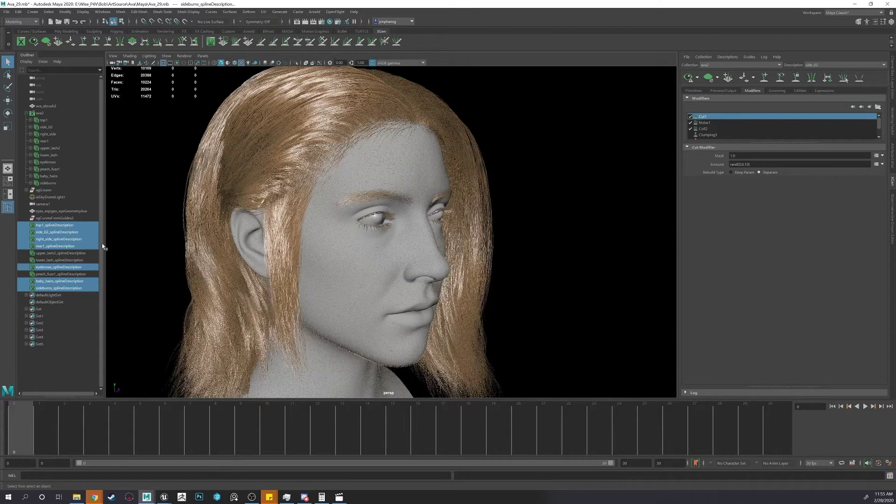
# Export the upper and lower lash spline descriptions together as a separate Alembic cache named eyelash_demo_hair
pyautogui.click(70, 253)
pyautogui.keyDown('shift'); pyautogui.click(84, 260); pyautogui.keyUp('shift')
pyautogui.press('g')
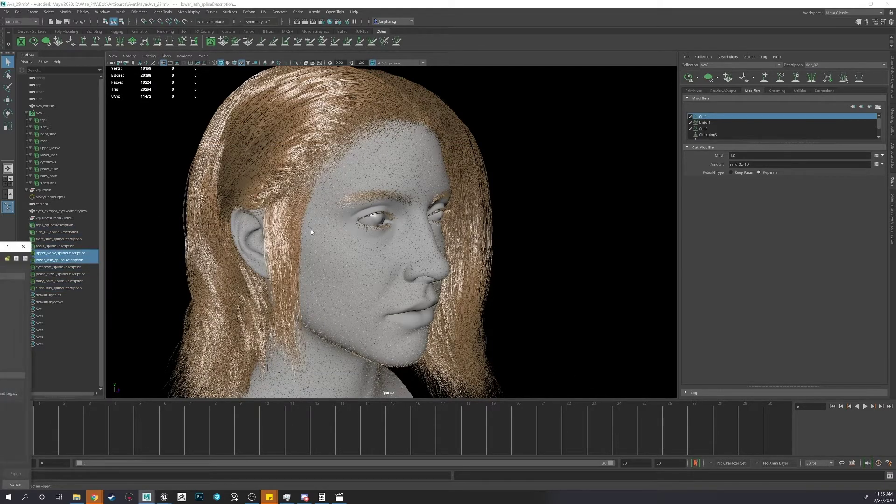
pyautogui.moveTo(1, 247); pyautogui.dragTo(551, 149)
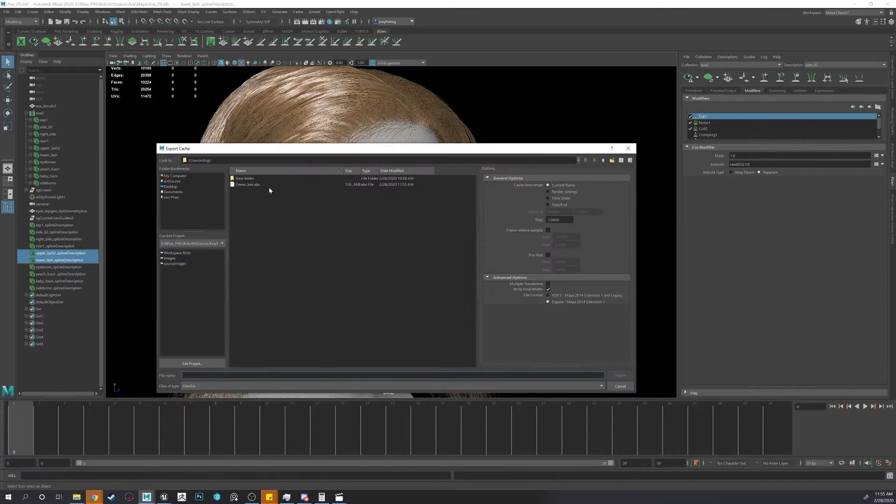
pyautogui.write('eyelash_demo_hair')
pyautogui.press('Return')
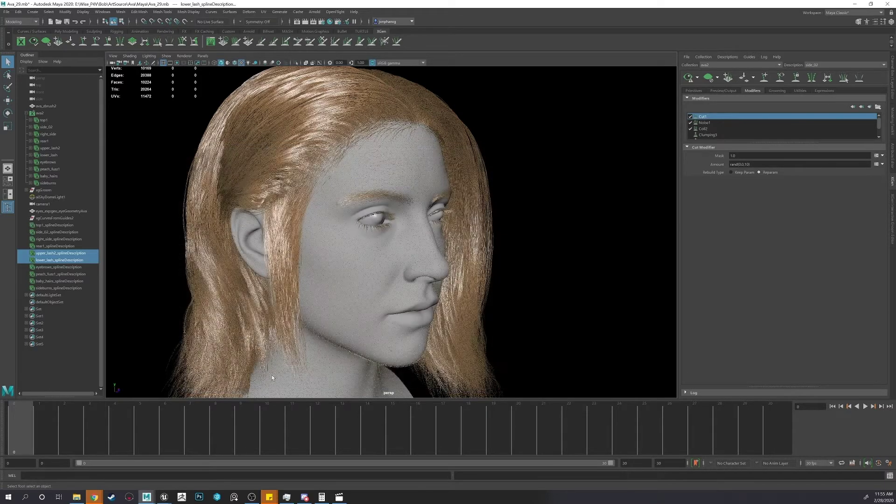
pyautogui.click(60, 281)
pyautogui.press('g')
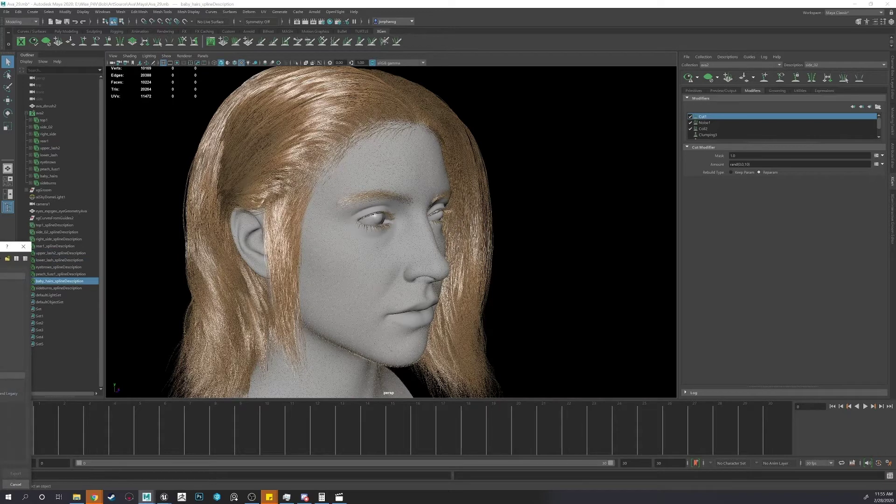
pyautogui.write('d')
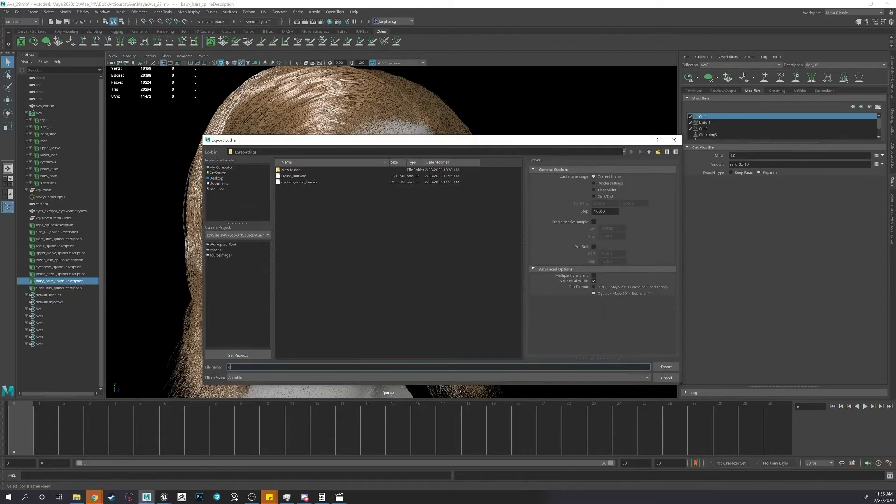
pyautogui.write('emo_bab')
pyautogui.click(659, 378)
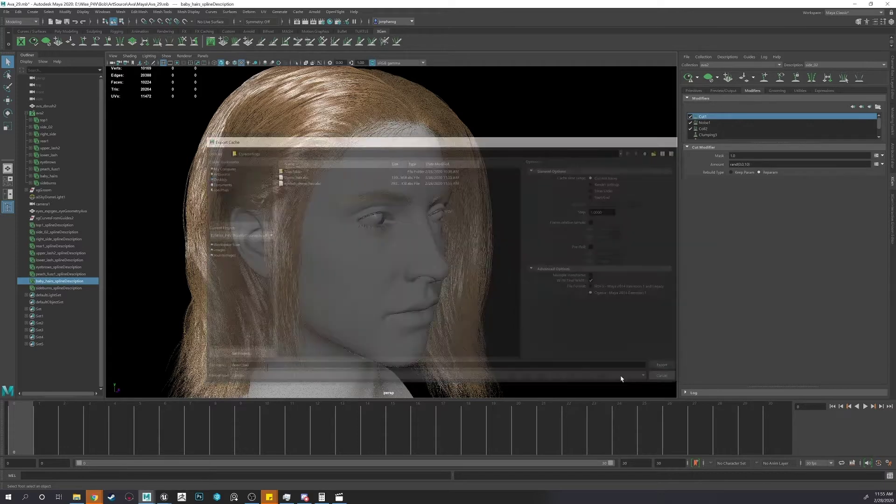
# Export the peach fuzz spline description as its own Alembic cache with a file name beginning demo_peach_fu
pyautogui.click(52, 274)
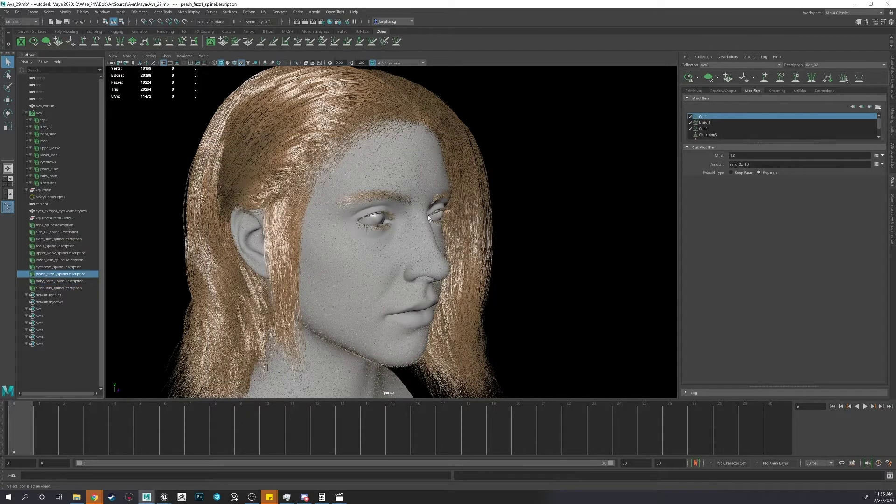
pyautogui.press('g')
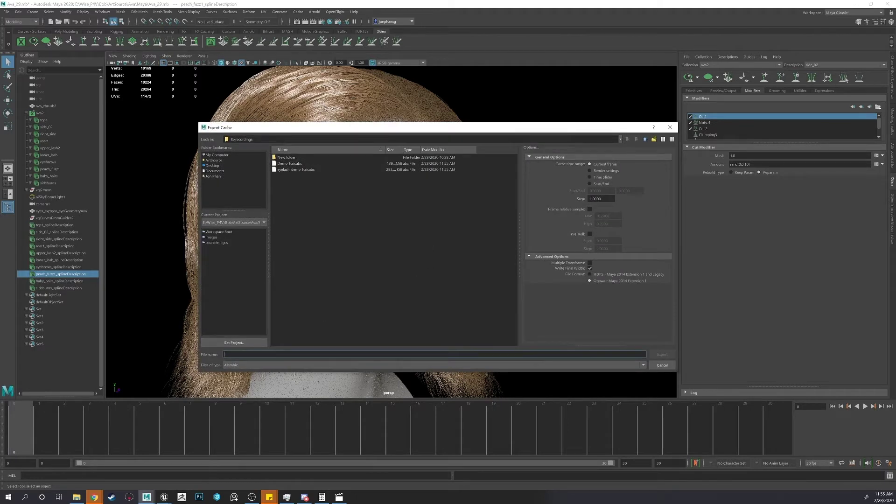
pyautogui.write('demo_peach_fu')
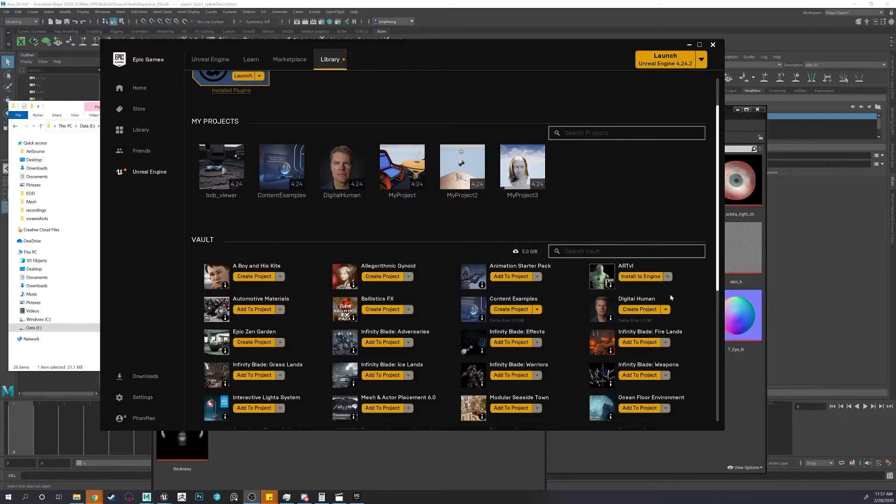
# Create a project from the vault's Digital Human sample for engine 4.24, stored in the recordings folder on drive E
pyautogui.scroll(2, 546, 296)
pyautogui.scroll(-3, 550, 293)
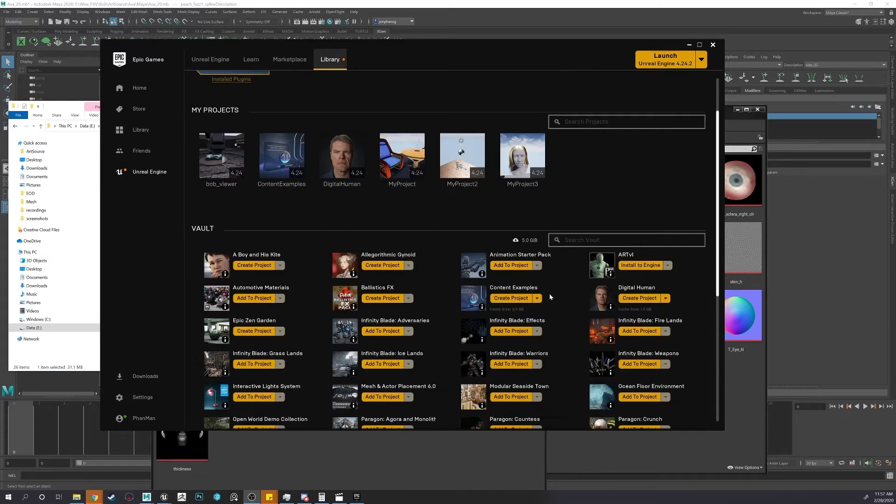
pyautogui.scroll(-1, 681, 284)
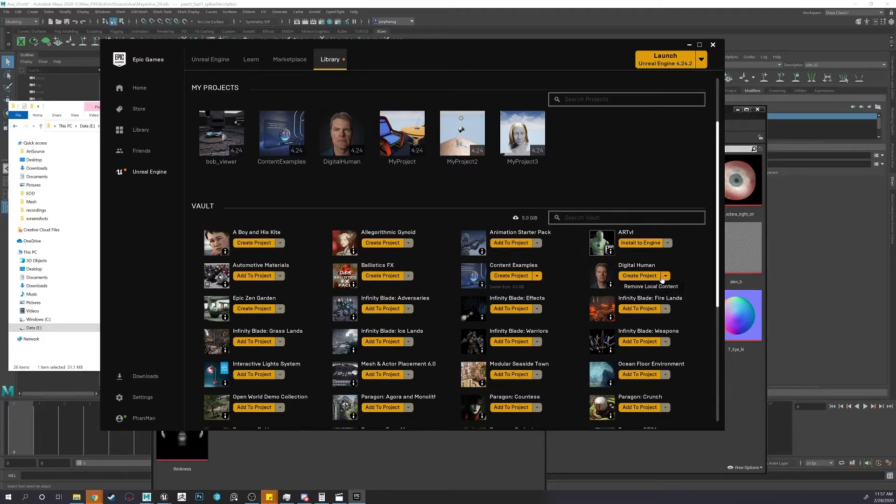
pyautogui.click(644, 277)
pyautogui.click(490, 230)
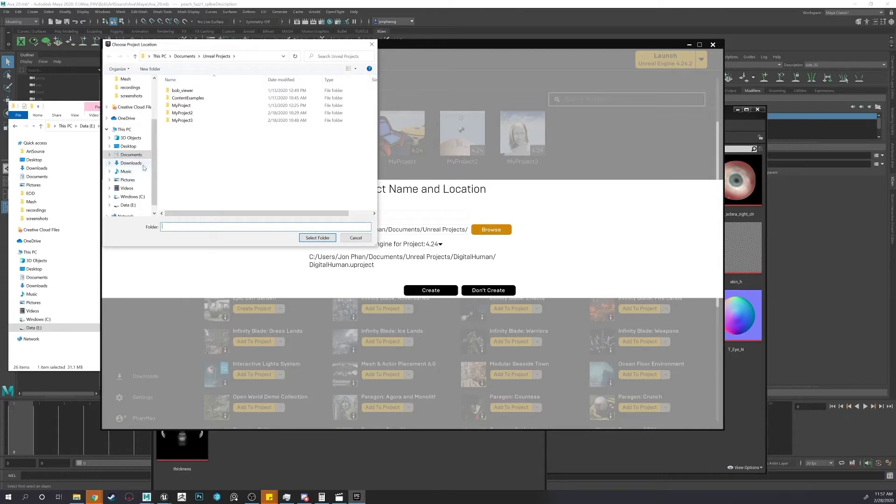
pyautogui.scroll(-1, 141, 192)
pyautogui.click(130, 197)
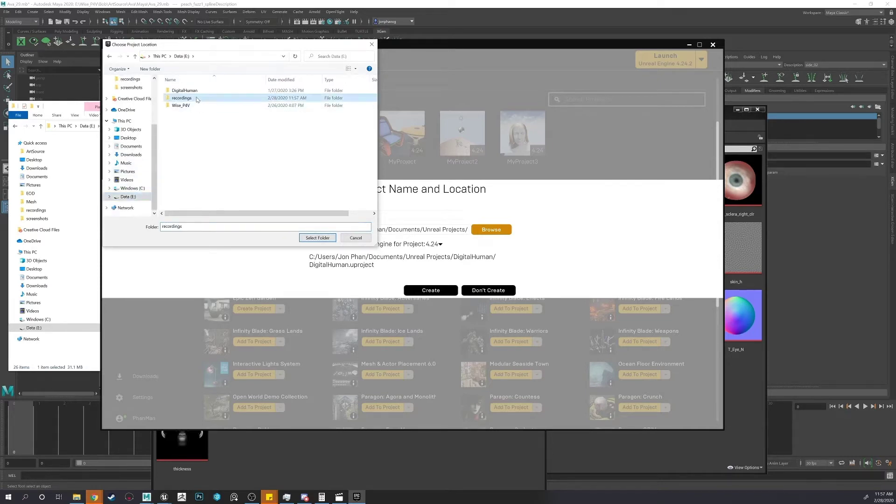
pyautogui.doubleClick(196, 98)
pyautogui.click(317, 237)
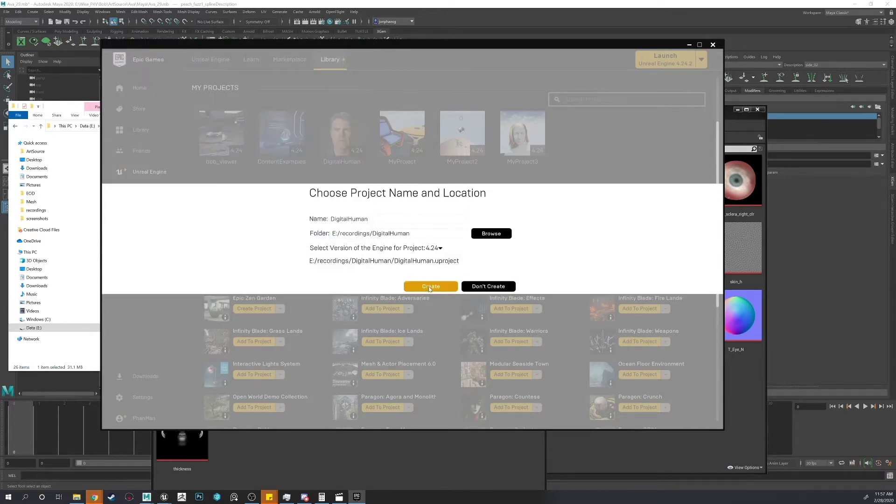
pyautogui.click(430, 289)
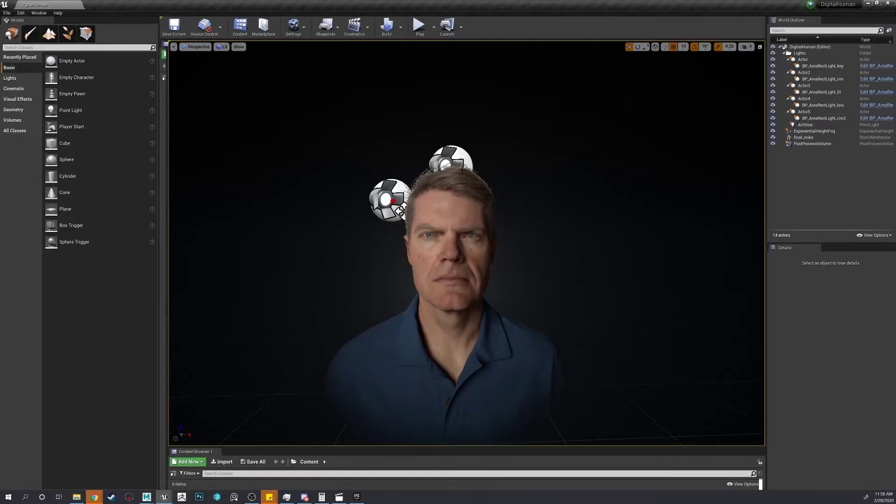
# Hide the final_mike bust in the level
pyautogui.moveTo(504, 196); pyautogui.dragTo(583, 198, button='right')
pyautogui.press('s')
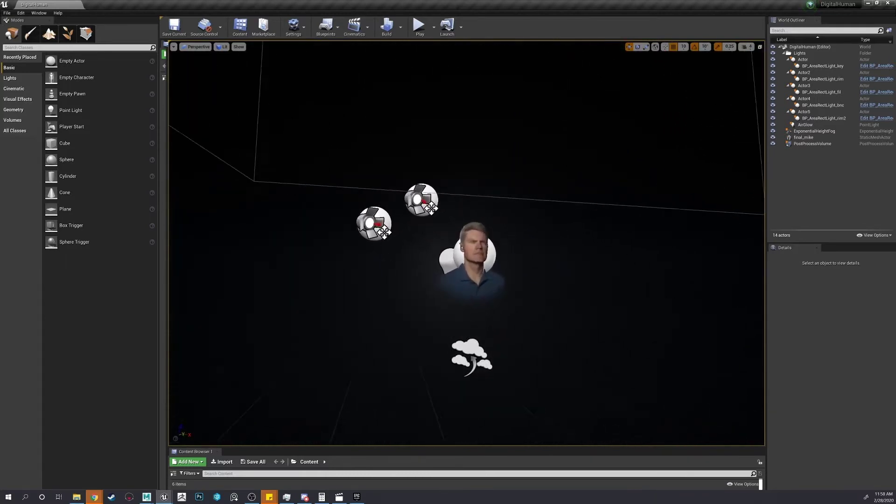
pyautogui.keyDown('alt'); pyautogui.moveTo(467, 243); pyautogui.dragTo(518, 243, button='right'); pyautogui.keyUp('alt')
pyautogui.keyDown('alt'); pyautogui.moveTo(466, 242); pyautogui.dragTo(513, 252); pyautogui.keyUp('alt')
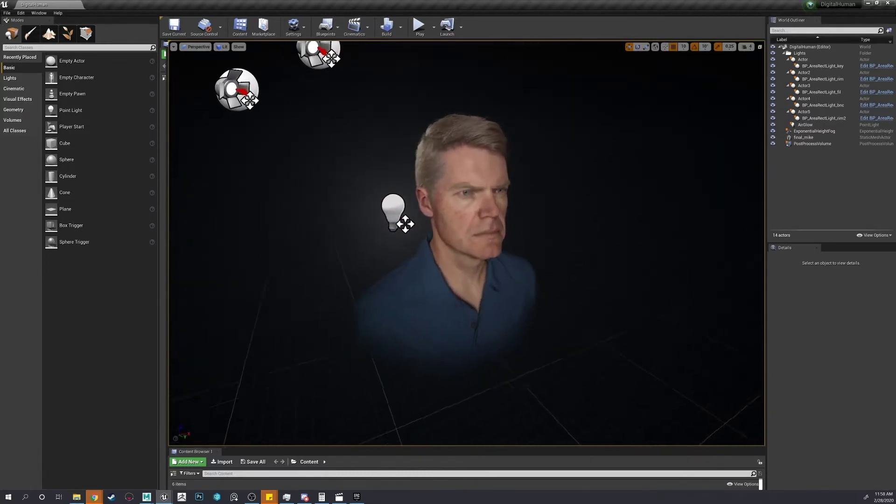
pyautogui.keyDown('alt'); pyautogui.moveTo(513, 189); pyautogui.dragTo(467, 188); pyautogui.keyUp('alt')
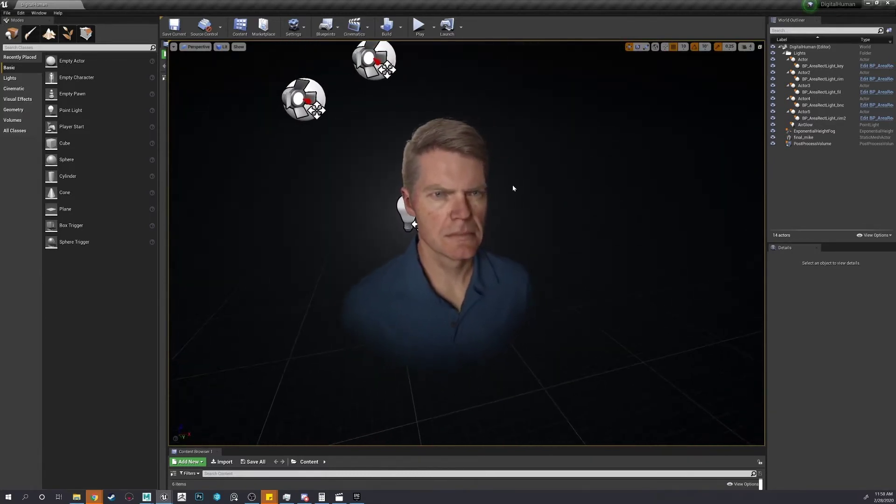
pyautogui.click(460, 203)
pyautogui.click(773, 138)
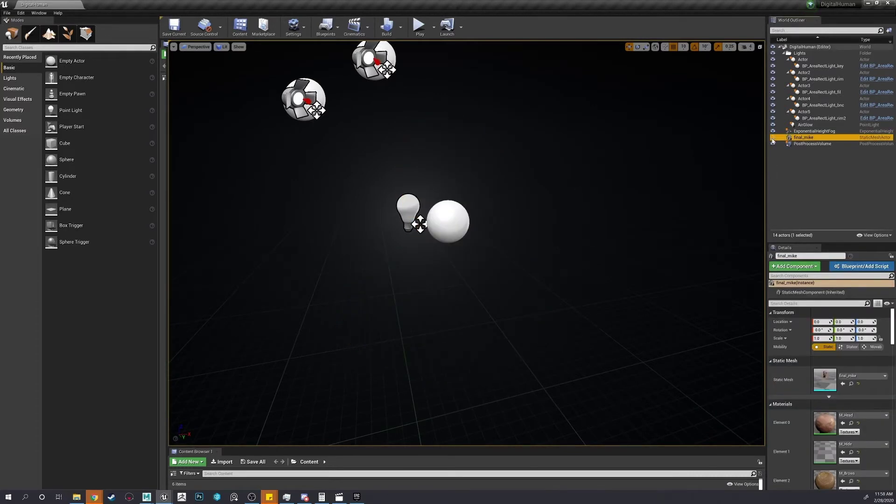
pyautogui.click(7, 13)
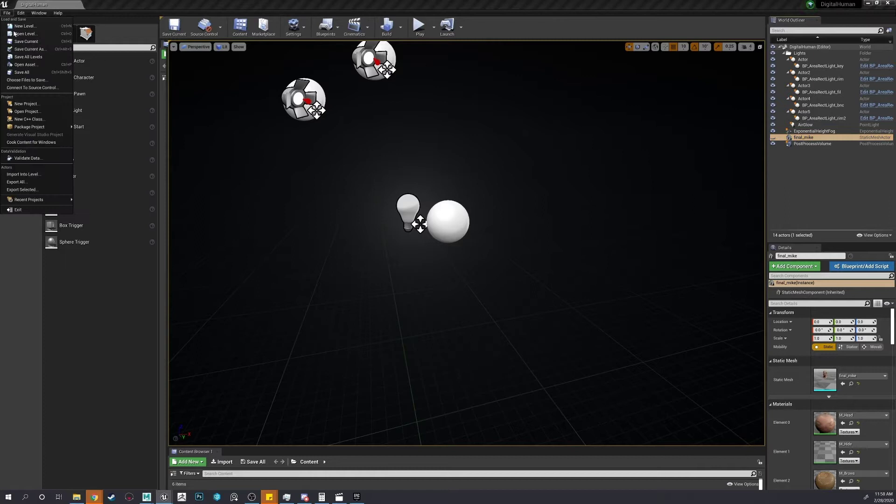
# Enlarge the Content Browser area so that its folders are visible below the viewport
pyautogui.moveTo(29, 127)
pyautogui.moveTo(98, 173)
pyautogui.click(313, 447)
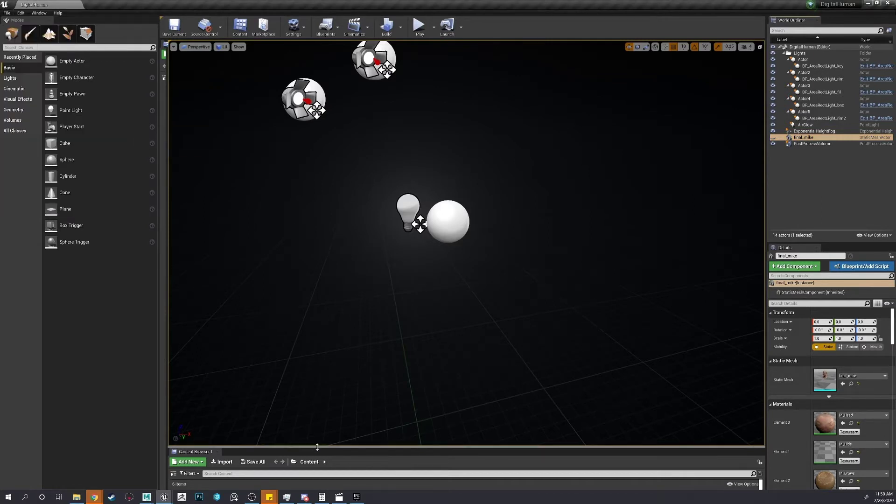
pyautogui.moveTo(316, 444); pyautogui.dragTo(327, 315)
pyautogui.rightClick(546, 452)
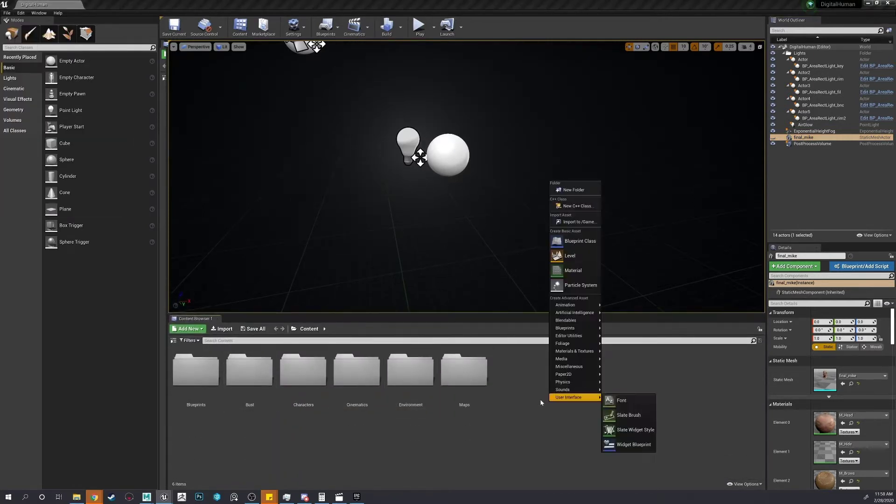
pyautogui.click(578, 206)
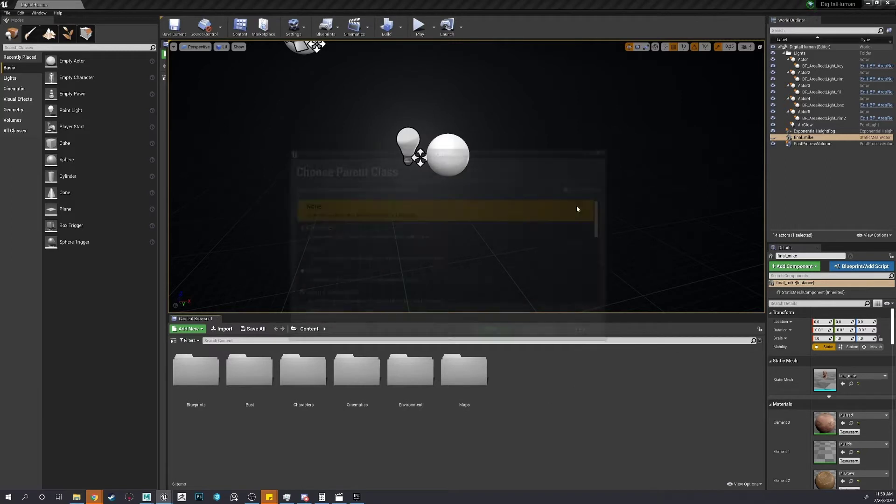
pyautogui.click(594, 334)
# Create a folder named demo in the project's Content folder and open it
pyautogui.rightClick(561, 378)
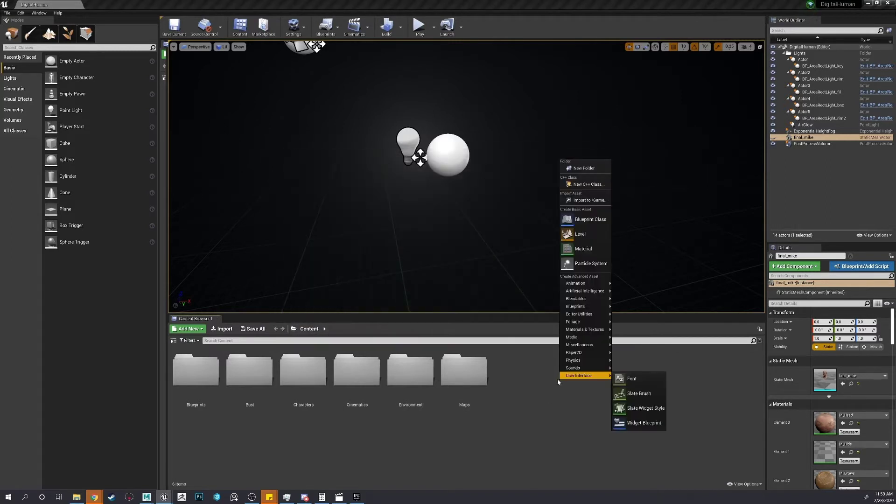
pyautogui.click(583, 169)
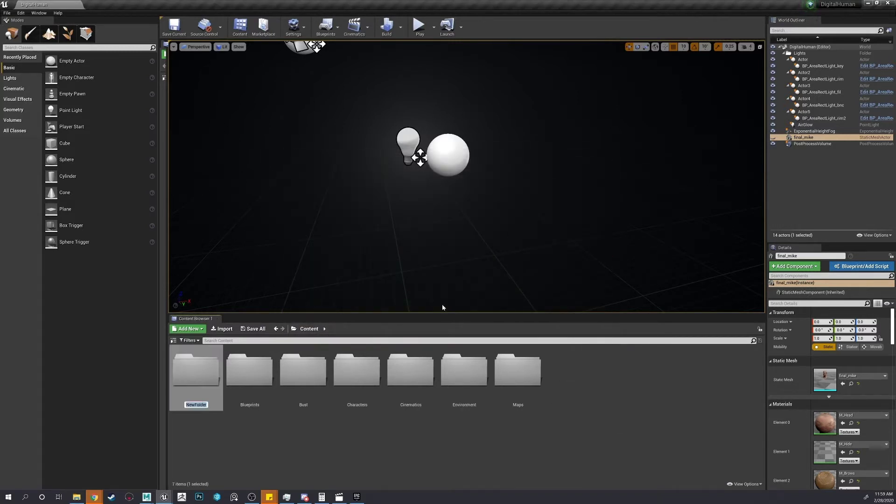
pyautogui.write('demo')
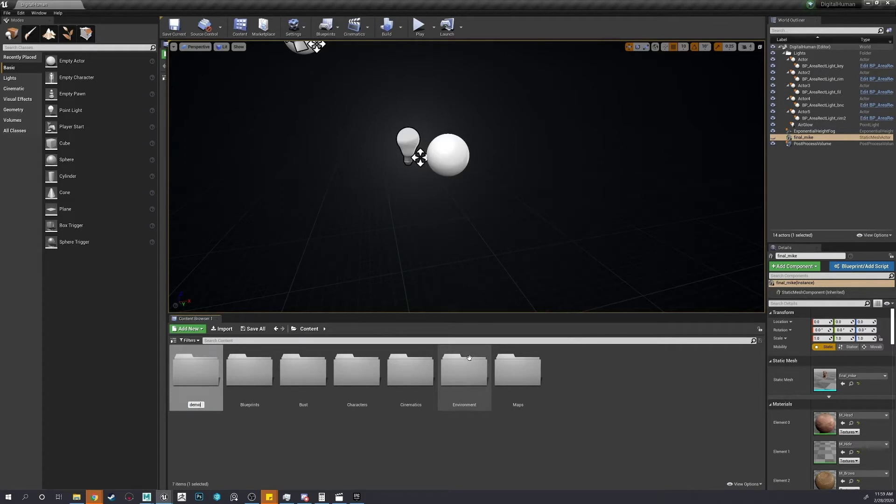
pyautogui.press('Return')
pyautogui.doubleClick(412, 385)
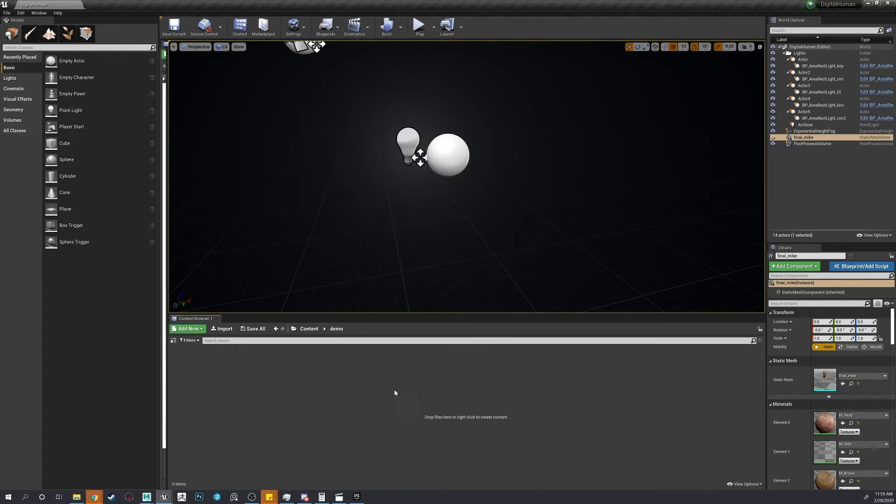
# Import face_demo.fbx into the demo folder as static meshes, keeping the default FBX import options
pyautogui.click(222, 328)
pyautogui.doubleClick(262, 146)
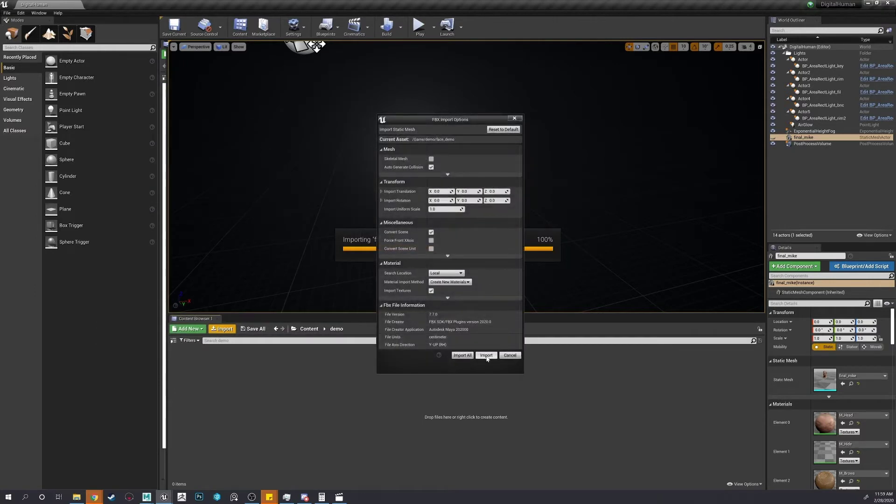
pyautogui.click(486, 356)
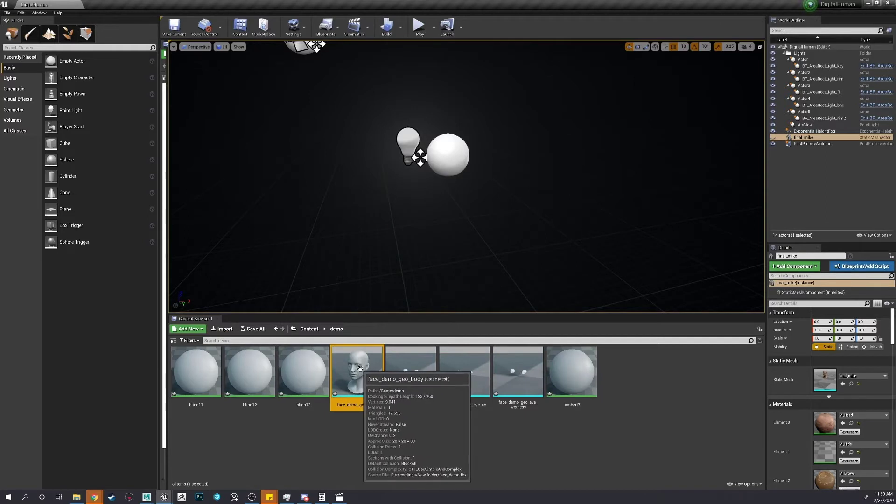
# Place the face_demo_geo_body mesh in the level and set its location to 0, 0, 0
pyautogui.moveTo(358, 372); pyautogui.dragTo(486, 224)
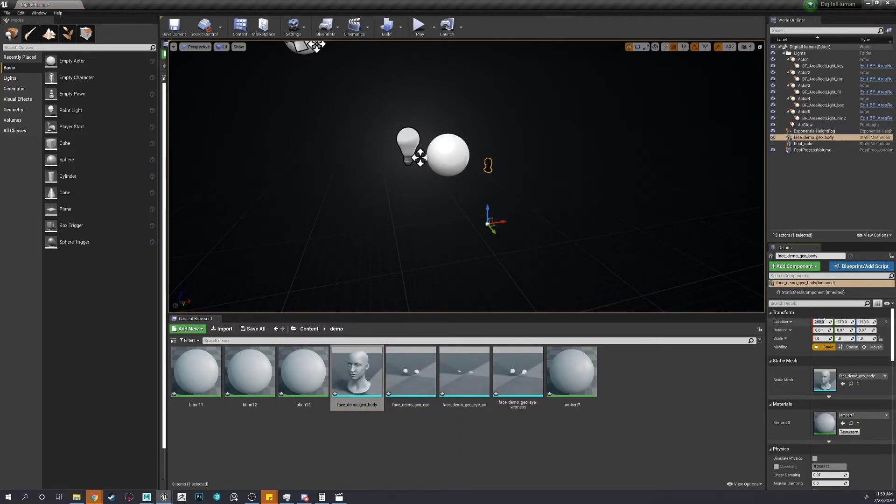
pyautogui.press('Tab')
pyautogui.write('0')
pyautogui.press('Tab')
pyautogui.write('0')
pyautogui.press('Return')
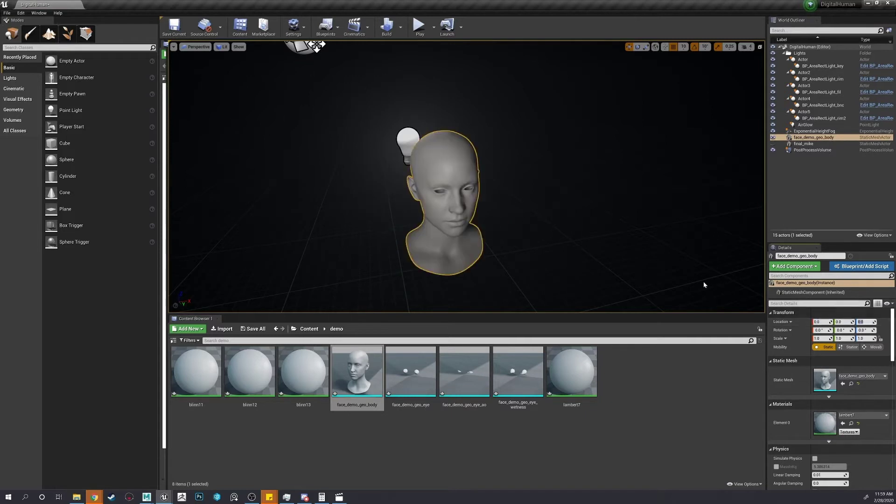
# Show the final_mike bust temporarily to compare it with the imported head, and hide it again
pyautogui.moveTo(704, 284)
pyautogui.mouseDown(button='right')
pyautogui.moveTo(701, 291)
pyautogui.moveTo(700, 261)
pyautogui.moveTo(702, 283)
pyautogui.mouseUp(button='right')
pyautogui.press('w')
pyautogui.press('s')
pyautogui.press('w')
pyautogui.press('s')
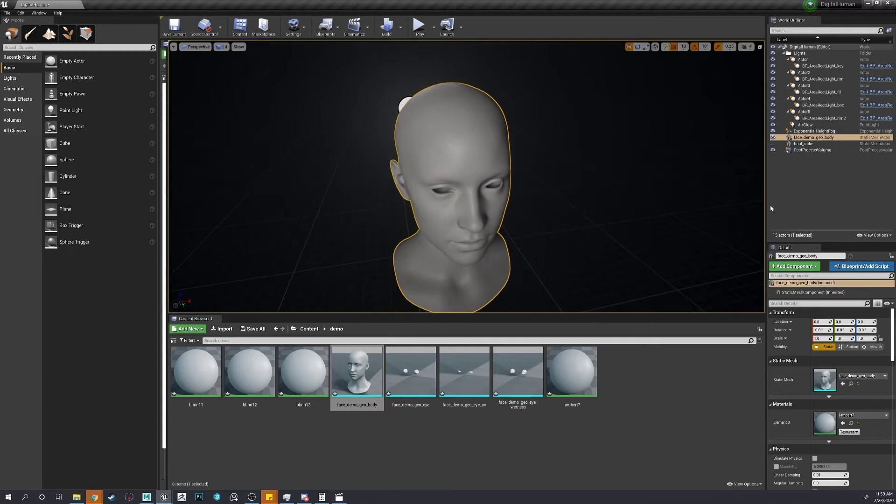
pyautogui.click(773, 144)
pyautogui.moveTo(463, 187); pyautogui.dragTo(519, 222, button='right')
pyautogui.press('a')
pyautogui.press('s')
pyautogui.moveTo(439, 219)
pyautogui.mouseDown(button='right')
pyautogui.moveTo(461, 210)
pyautogui.moveTo(444, 276)
pyautogui.moveTo(422, 262)
pyautogui.moveTo(403, 224)
pyautogui.moveTo(431, 215)
pyautogui.moveTo(441, 227)
pyautogui.mouseUp(button='right')
pyautogui.press('d')
pyautogui.press('w')
pyautogui.click(804, 144)
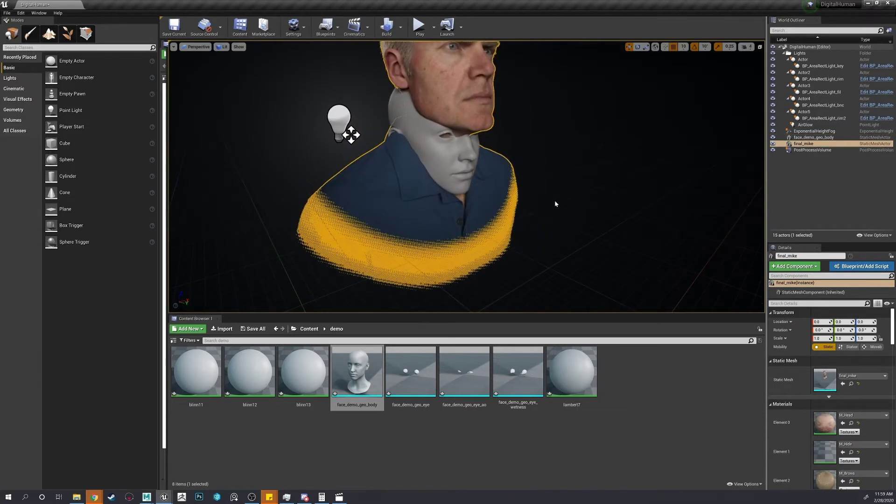
pyautogui.click(773, 143)
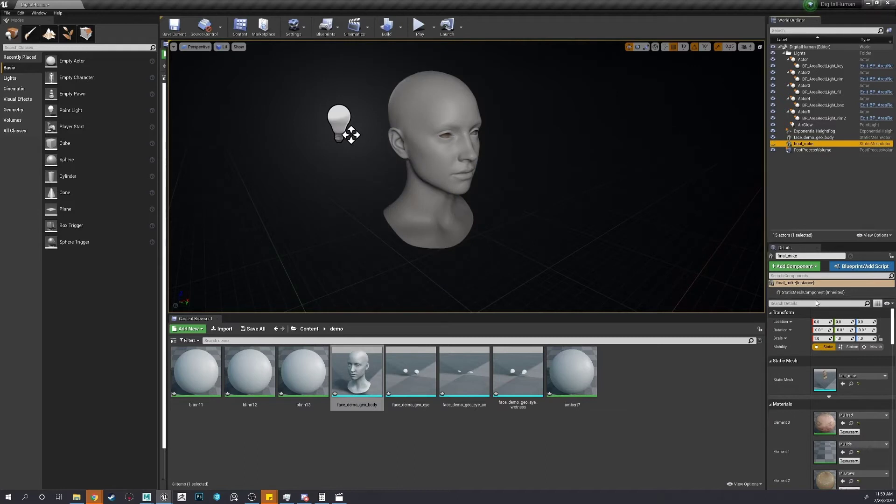
# Enlarge the component list in the details and view the components that can be added to face_demo_geo_body
pyautogui.moveTo(807, 298); pyautogui.dragTo(806, 389)
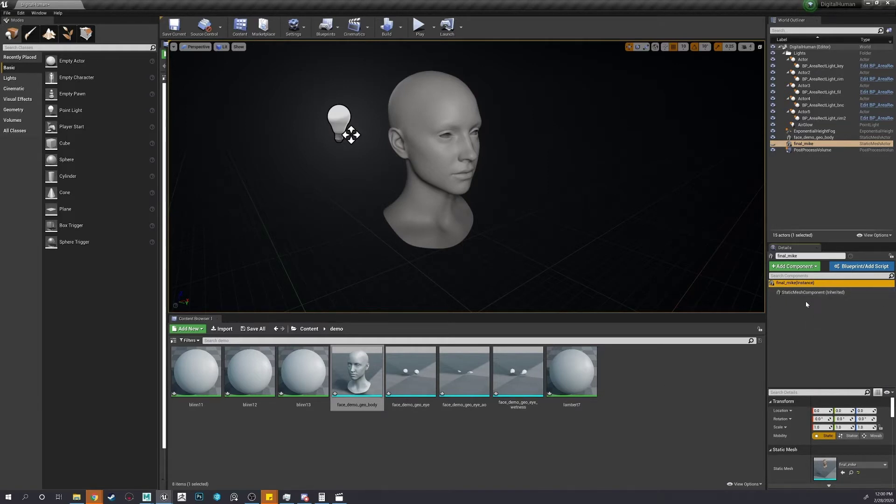
pyautogui.click(812, 137)
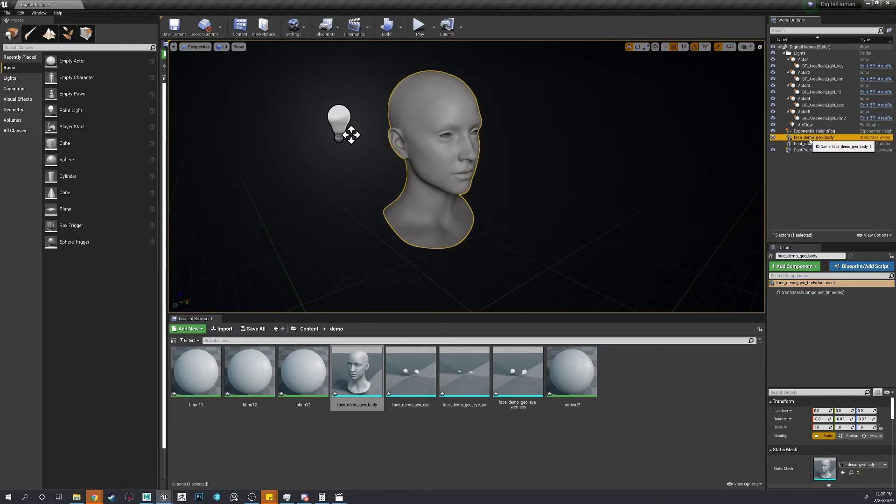
pyautogui.click(809, 270)
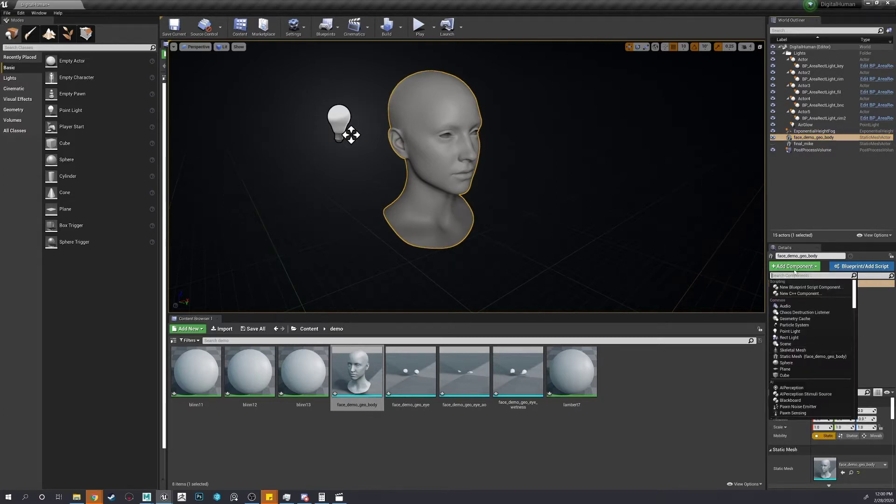
pyautogui.click(796, 268)
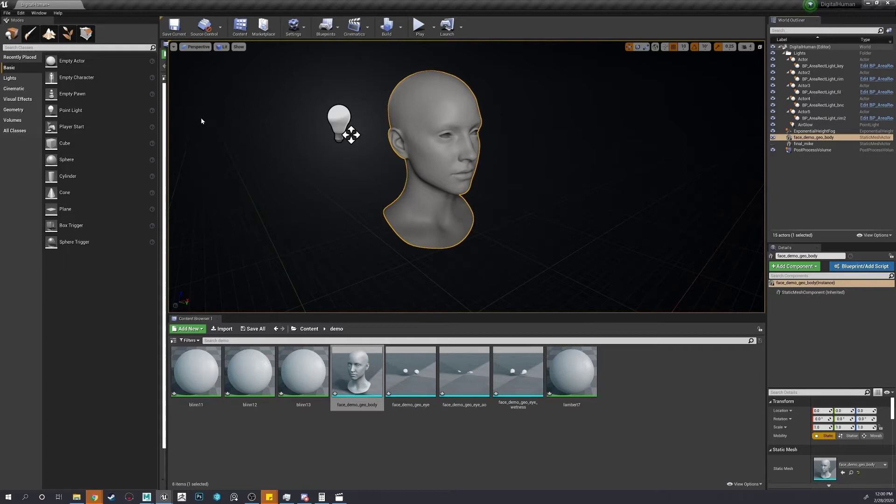
# Open the Engine Rendering section of the project settings
pyautogui.click(9, 13)
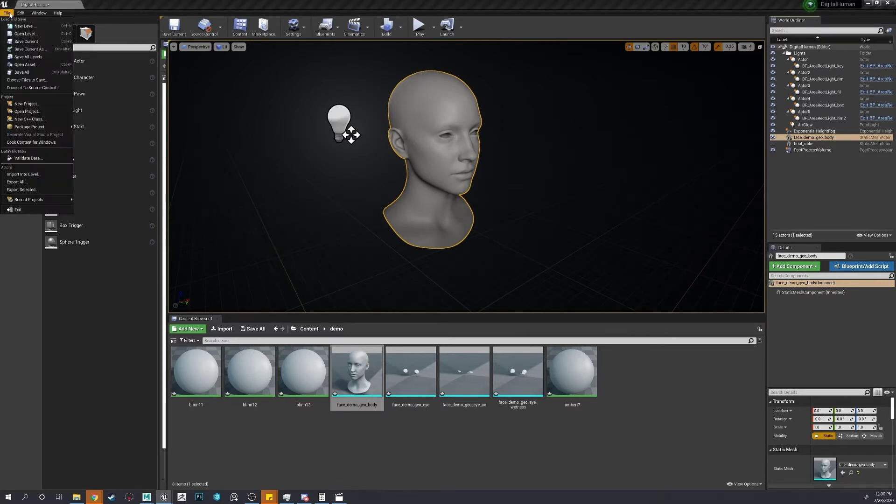
pyautogui.moveTo(28, 14)
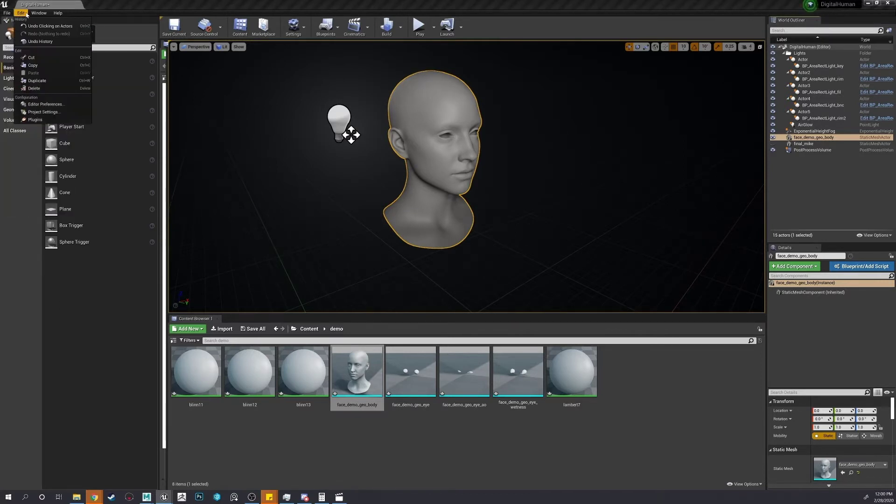
pyautogui.click(46, 113)
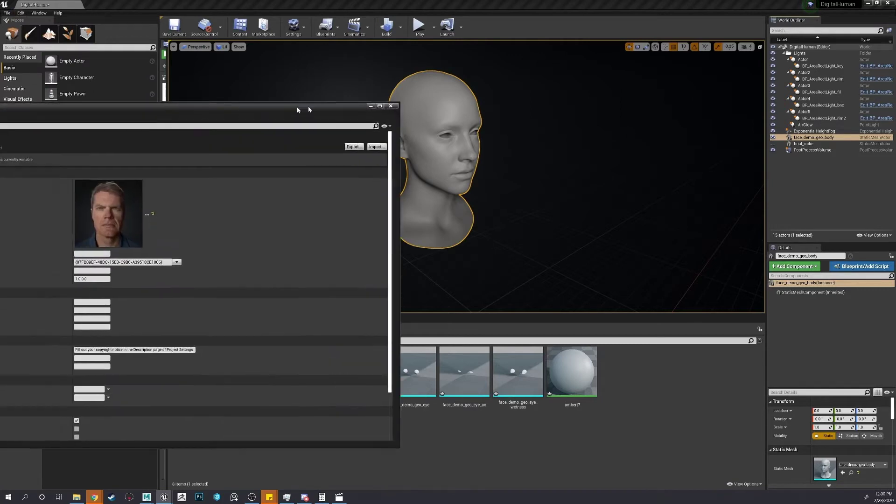
pyautogui.scroll(-8, 167, 341)
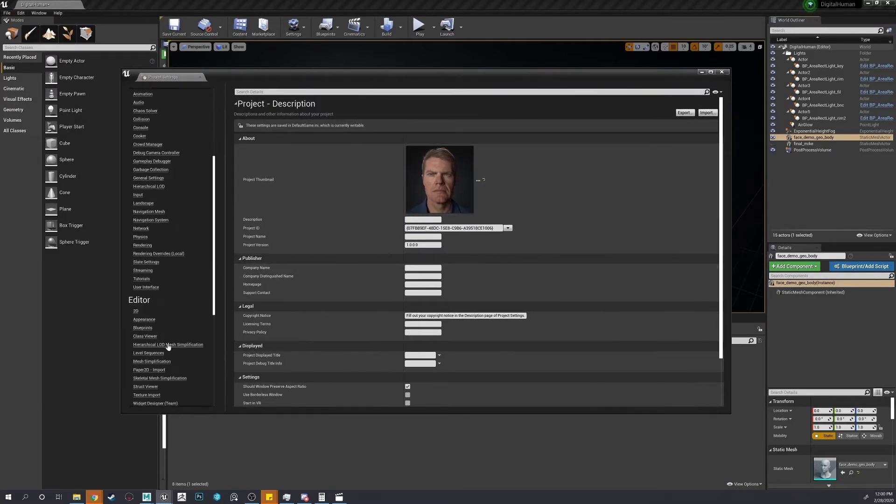
pyautogui.scroll(5, 171, 346)
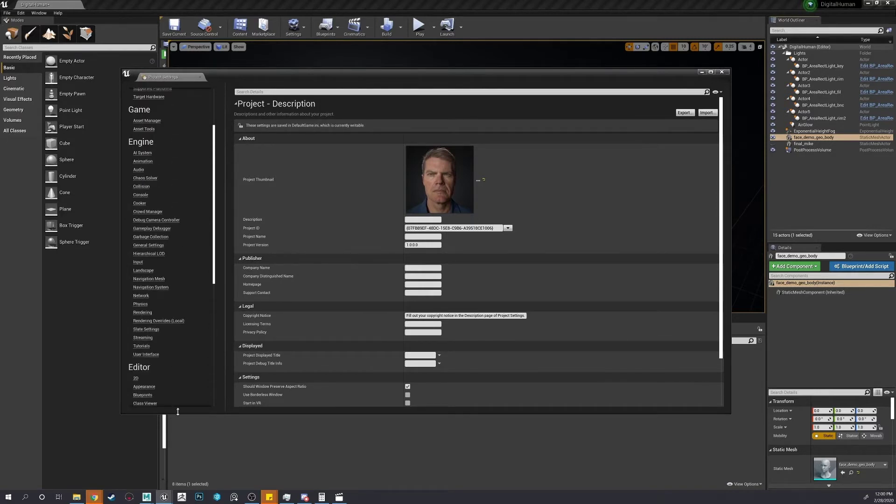
pyautogui.hotkey('alt', 'Tab')
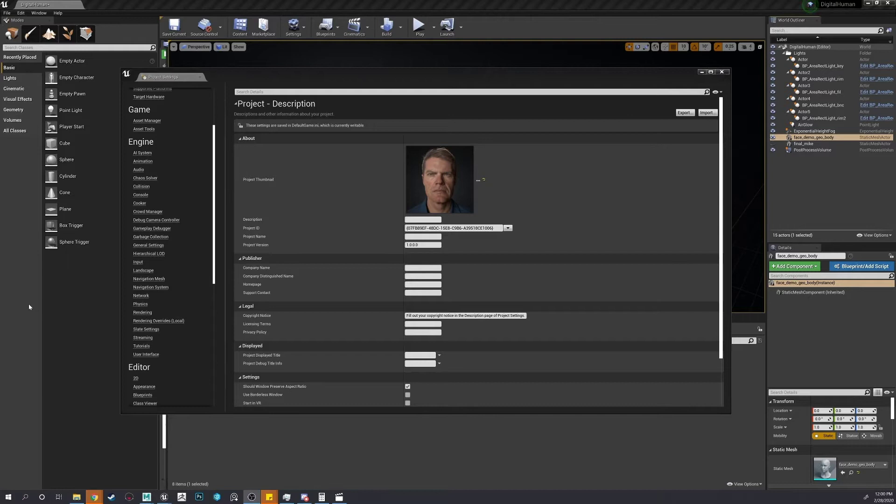
pyautogui.scroll(3, 201, 250)
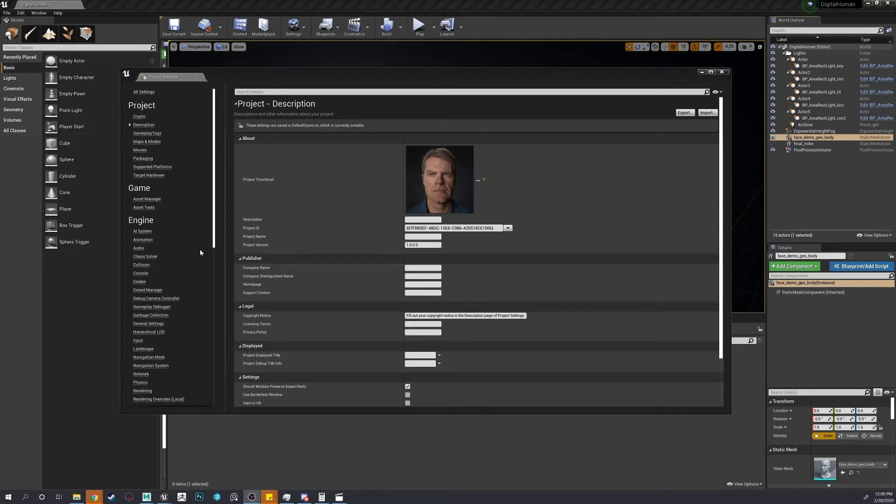
pyautogui.scroll(-5, 200, 249)
pyautogui.scroll(-6, 204, 259)
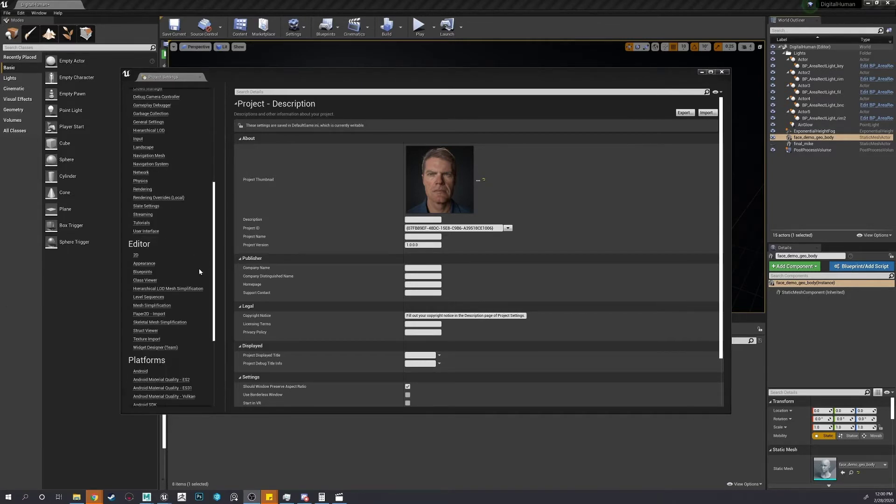
pyautogui.scroll(-2, 198, 274)
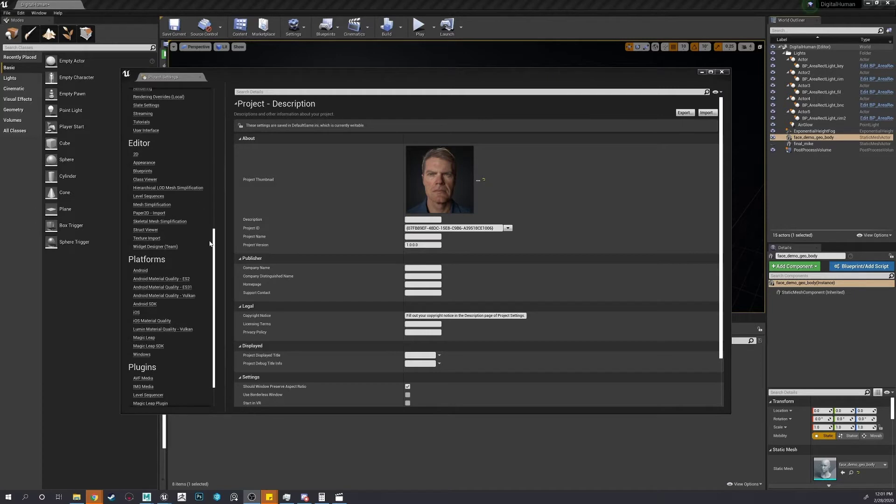
pyautogui.scroll(6, 190, 174)
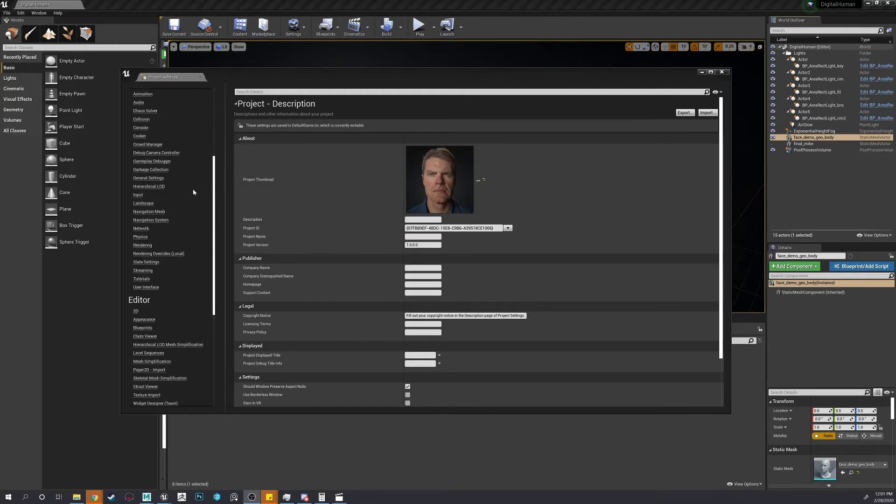
pyautogui.scroll(1, 160, 270)
pyautogui.click(147, 314)
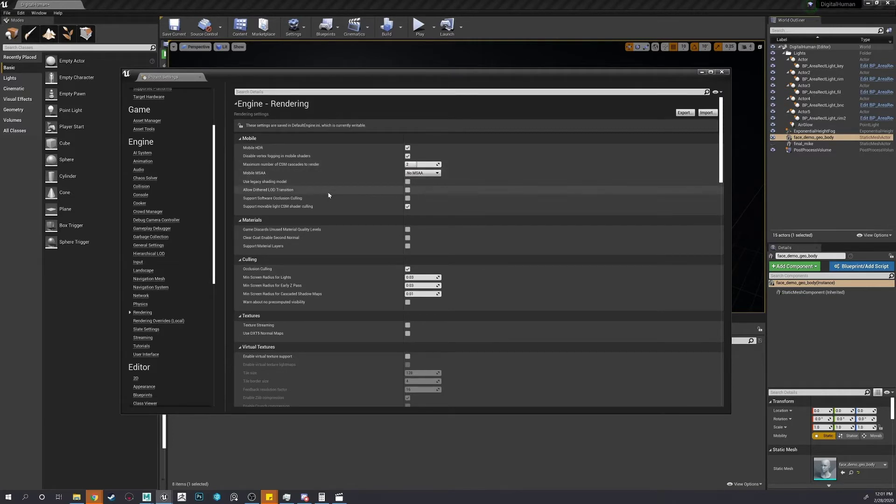
# Enable Support Compute Skincache in the Optimizations group of the rendering settings
pyautogui.scroll(-7, 328, 198)
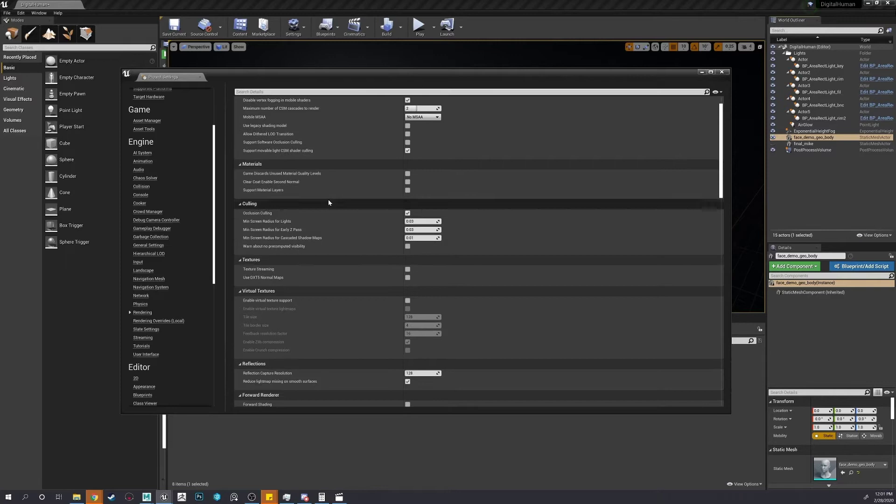
pyautogui.scroll(-10, 329, 204)
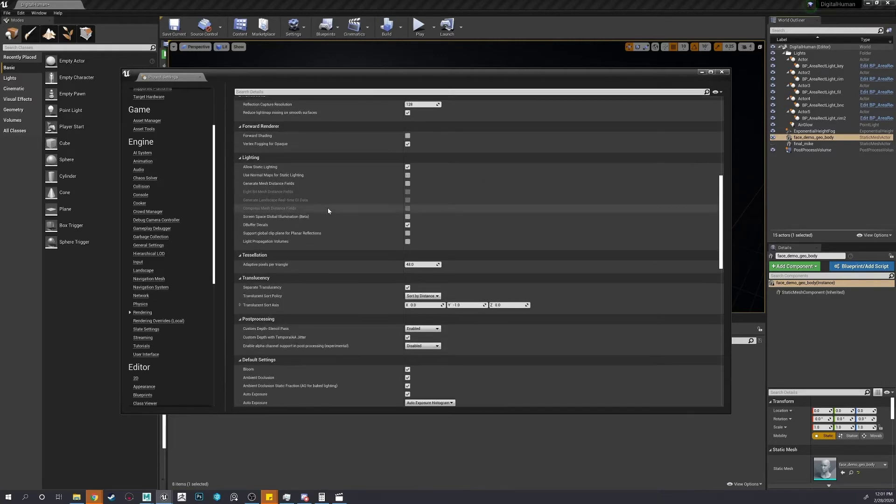
pyautogui.scroll(-10, 332, 222)
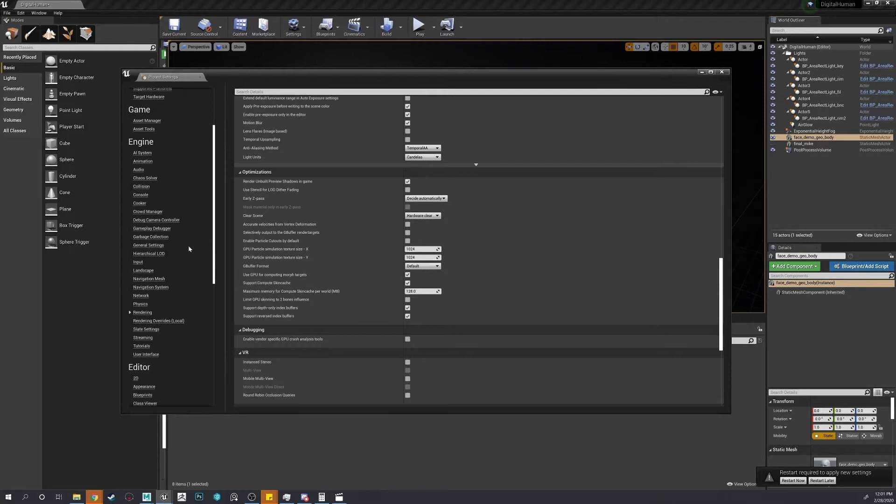
pyautogui.scroll(-1, 189, 249)
# Disable Tick Animation on Skeletal Mesh Init in the Engine Animation settings and close the project settings
pyautogui.click(143, 150)
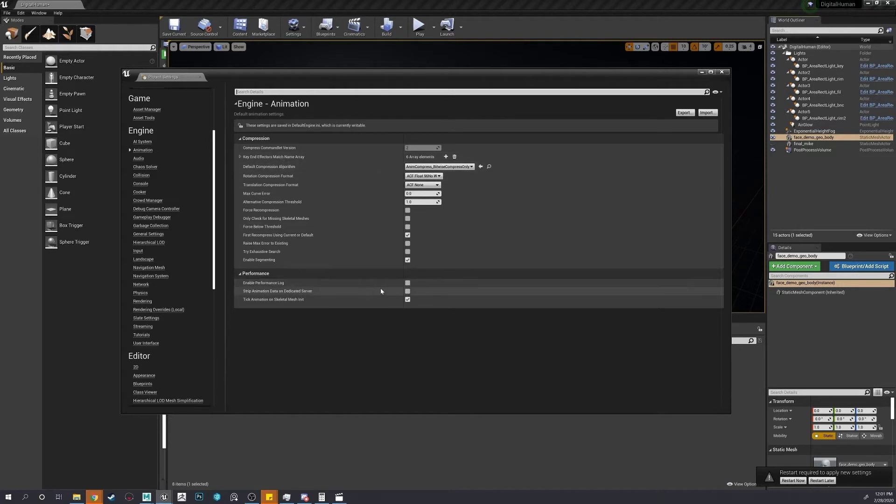
pyautogui.click(408, 300)
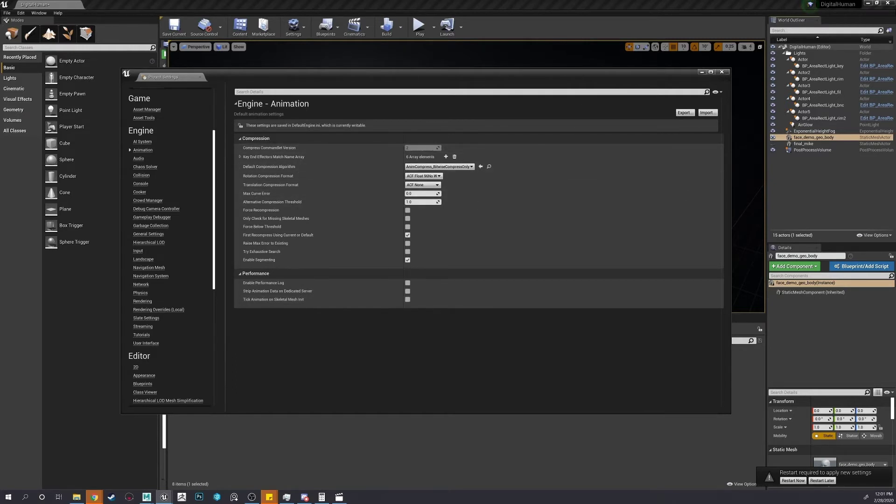
pyautogui.click(721, 73)
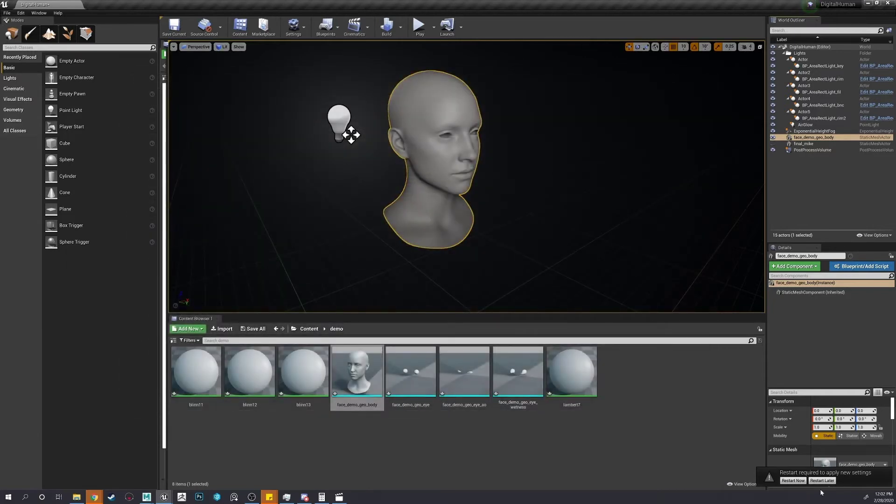
# Open the plugin manager and filter the built-in plugins by "groom"
pyautogui.click(16, 13)
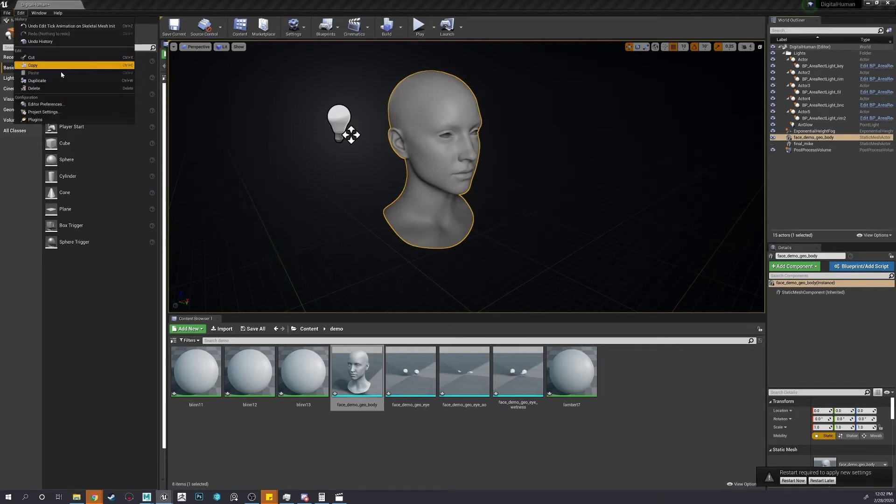
pyautogui.click(53, 114)
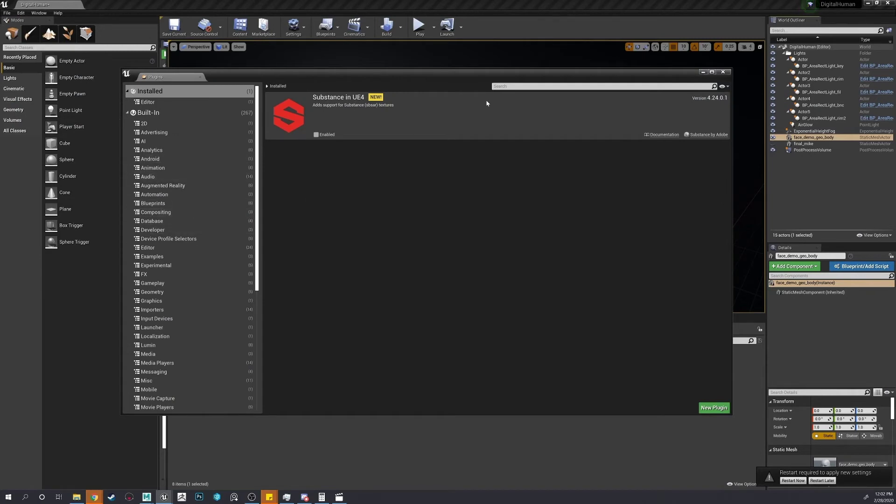
pyautogui.click(496, 86)
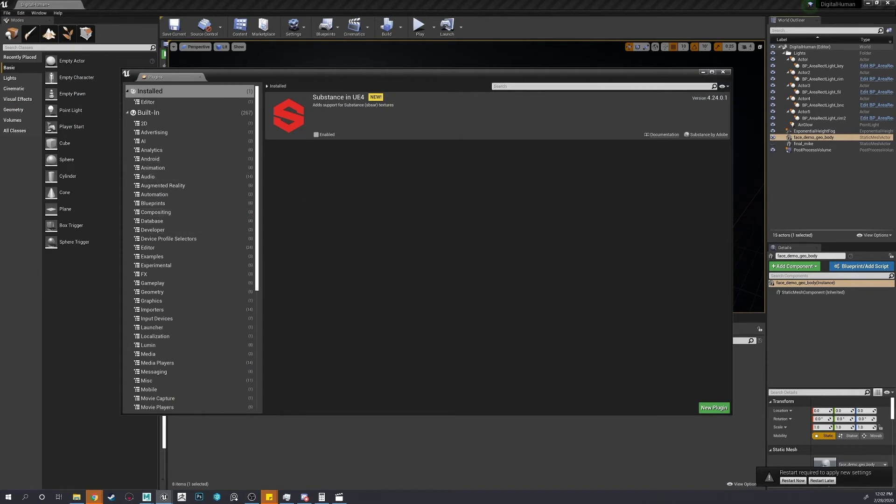
pyautogui.write('groom')
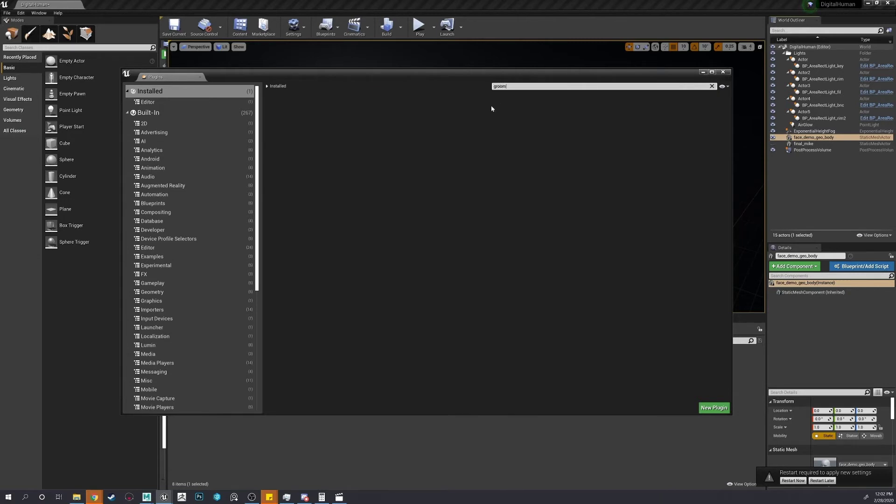
pyautogui.click(712, 86)
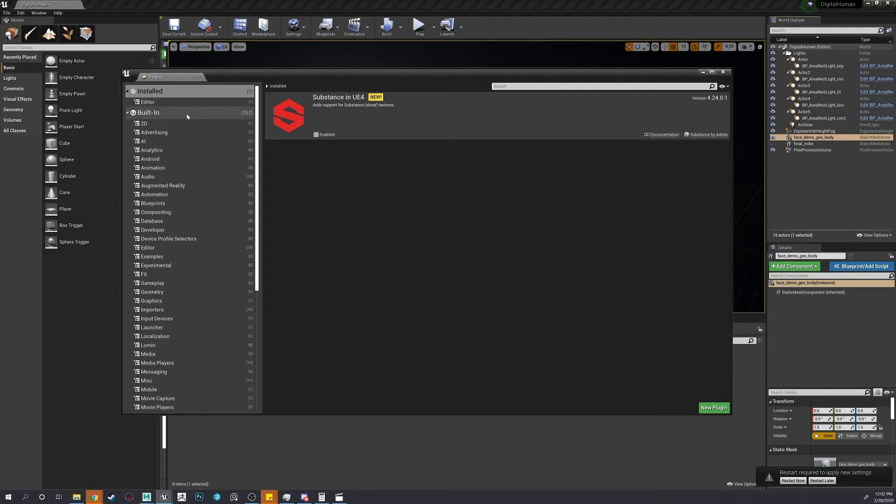
pyautogui.click(218, 113)
pyautogui.click(545, 87)
pyautogui.write('groom')
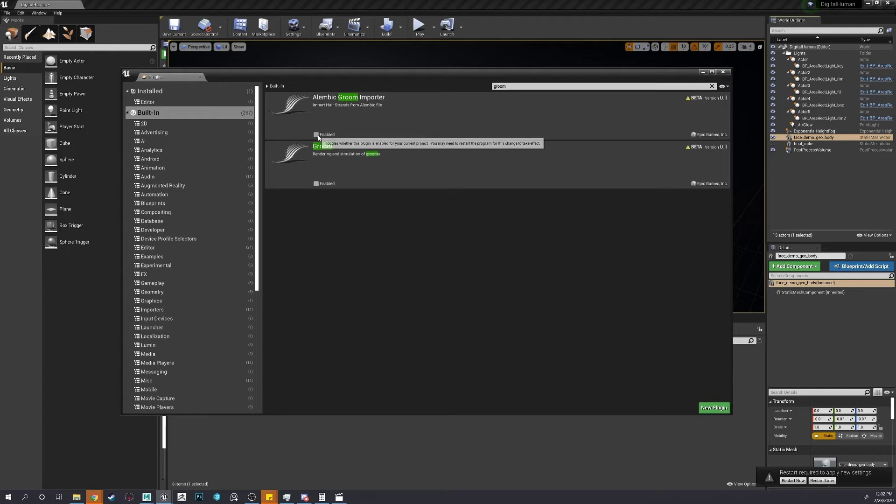
# Enable the Alembic Groom Importer and Groom beta plugins, and restart the editor with all modified content saved
pyautogui.click(316, 134)
pyautogui.click(499, 271)
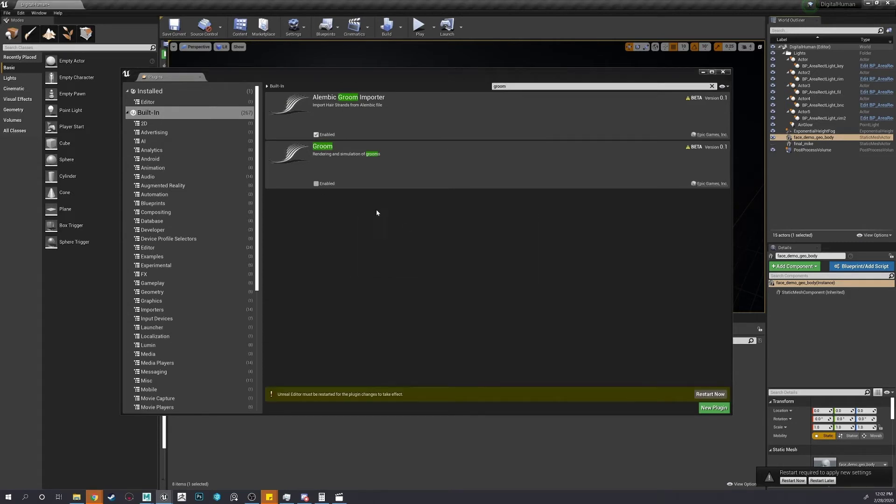
pyautogui.click(316, 183)
pyautogui.click(501, 268)
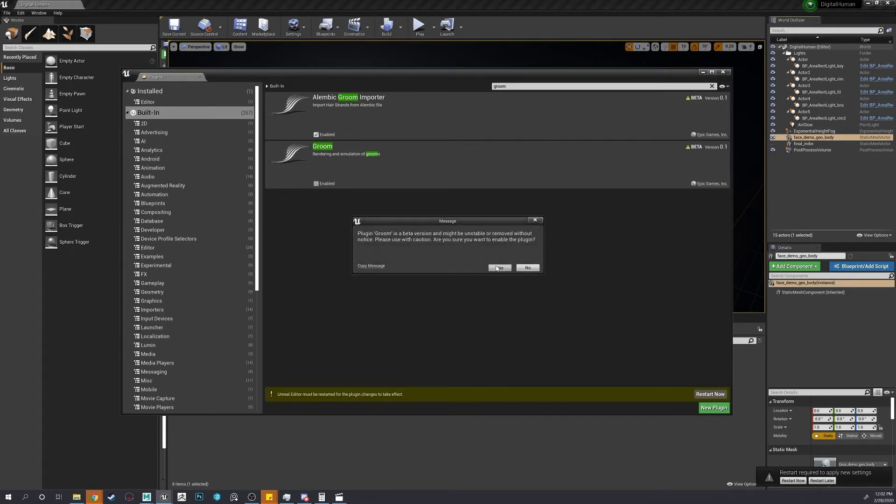
pyautogui.click(711, 396)
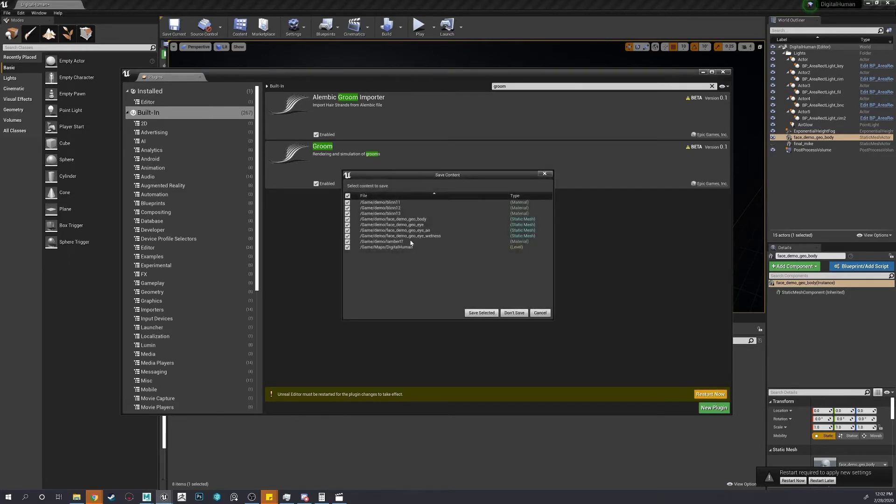
pyautogui.click(482, 312)
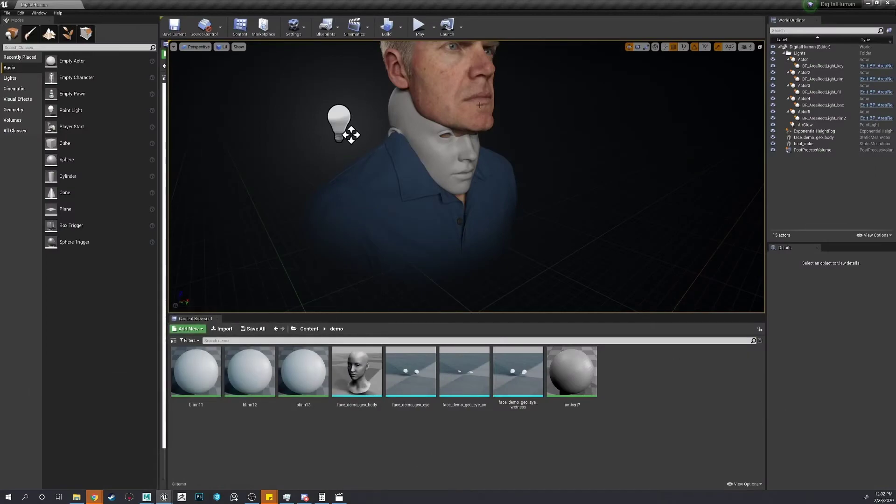
# Hide the final_mike bust in the level and add a Groom component under its static mesh component
pyautogui.click(803, 143)
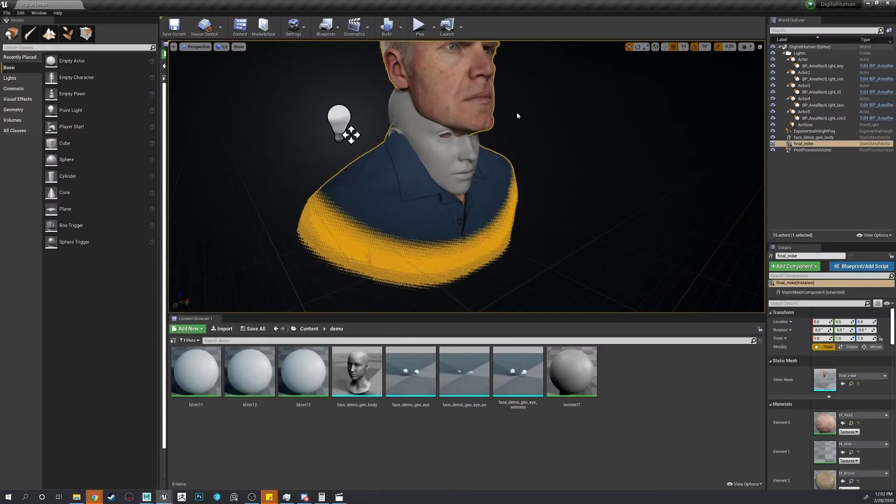
pyautogui.click(772, 143)
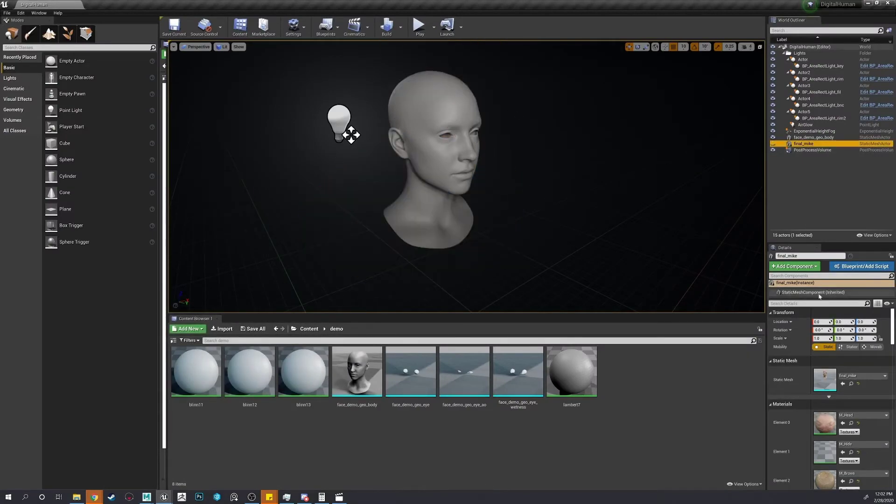
pyautogui.moveTo(831, 299); pyautogui.dragTo(831, 363)
pyautogui.click(798, 268)
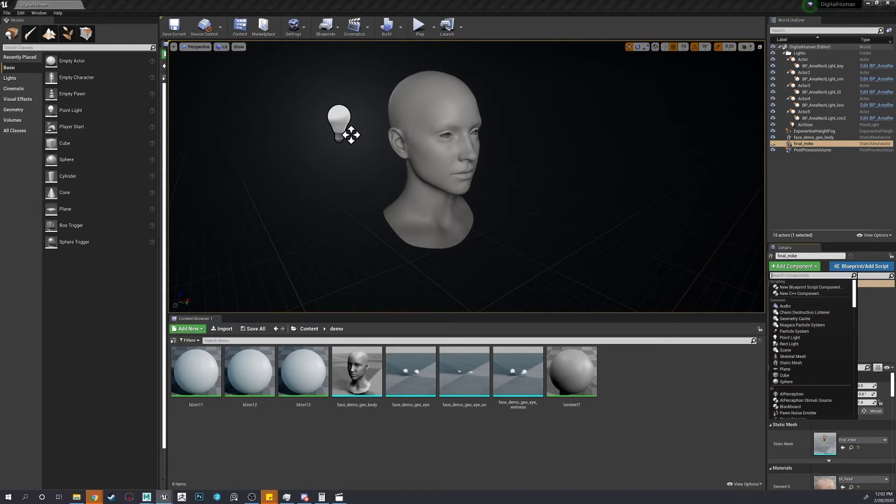
pyautogui.write('groo')
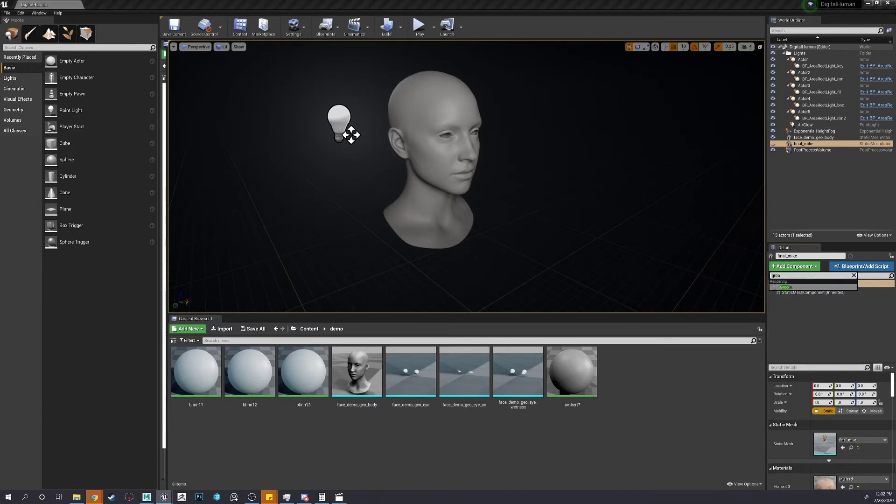
pyautogui.click(812, 286)
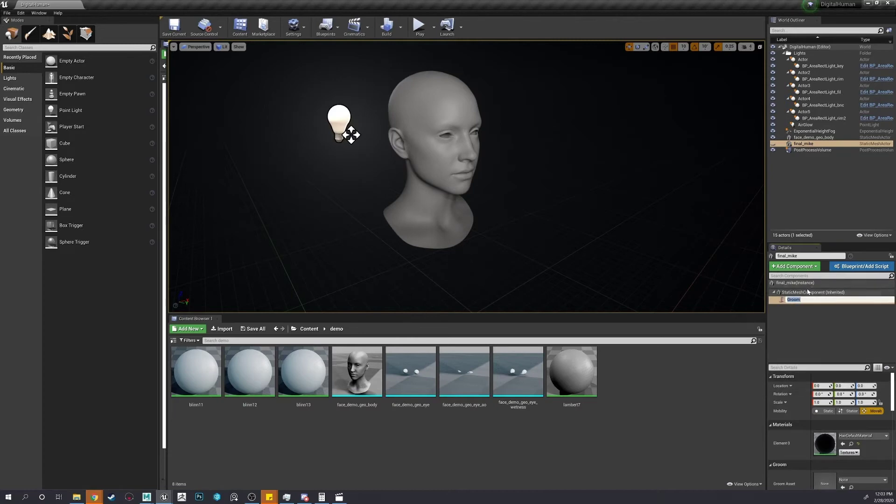
pyautogui.click(812, 301)
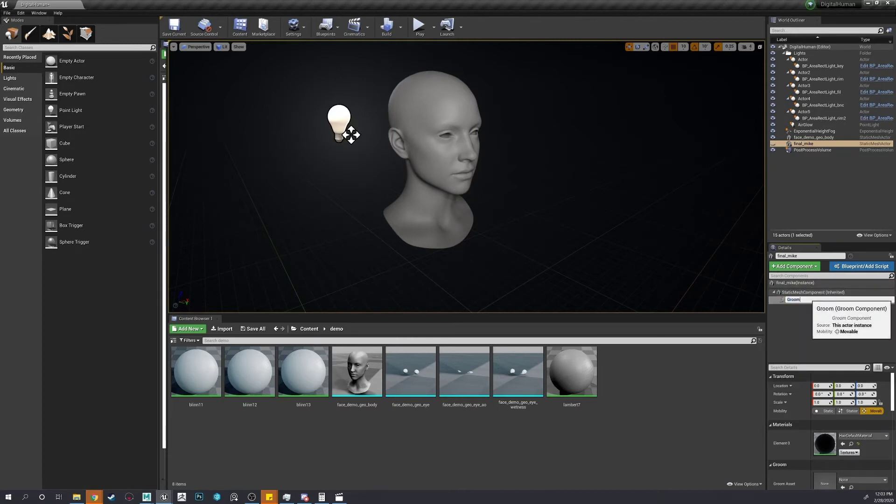
pyautogui.click(812, 301)
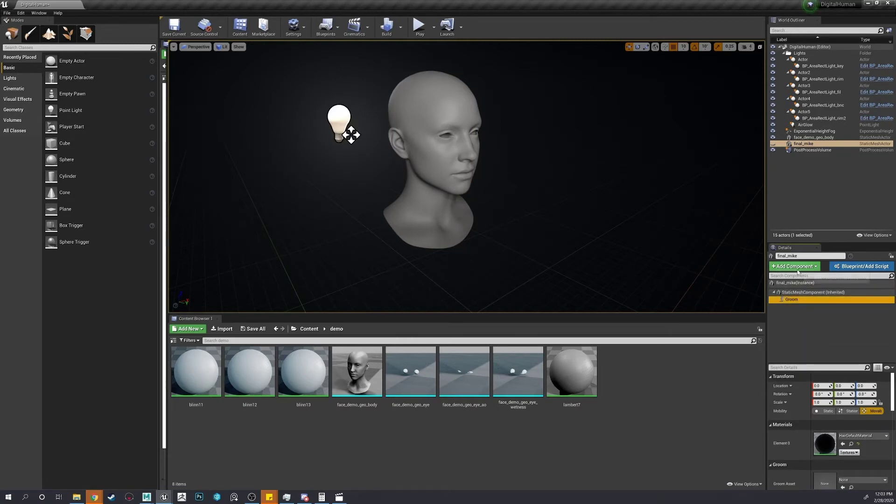
# Add two more Groom components directly under final_mike's static mesh component
pyautogui.click(812, 292)
pyautogui.click(806, 266)
pyautogui.write('groom')
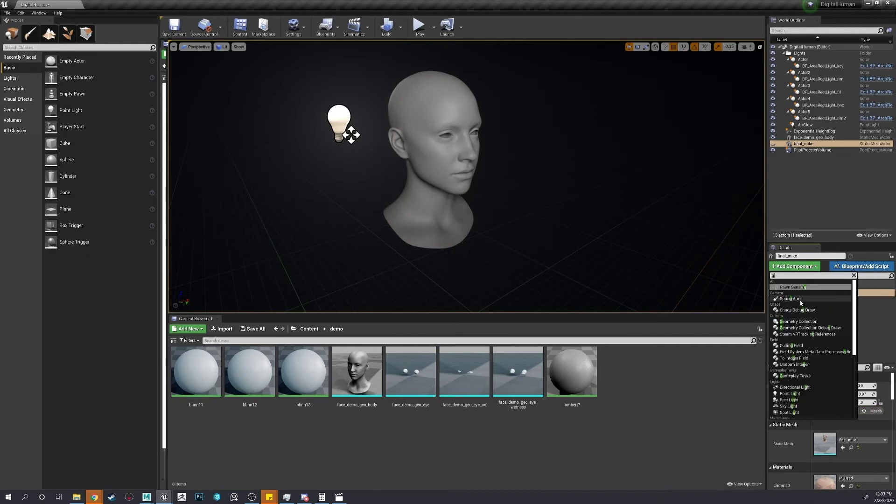
pyautogui.click(801, 300)
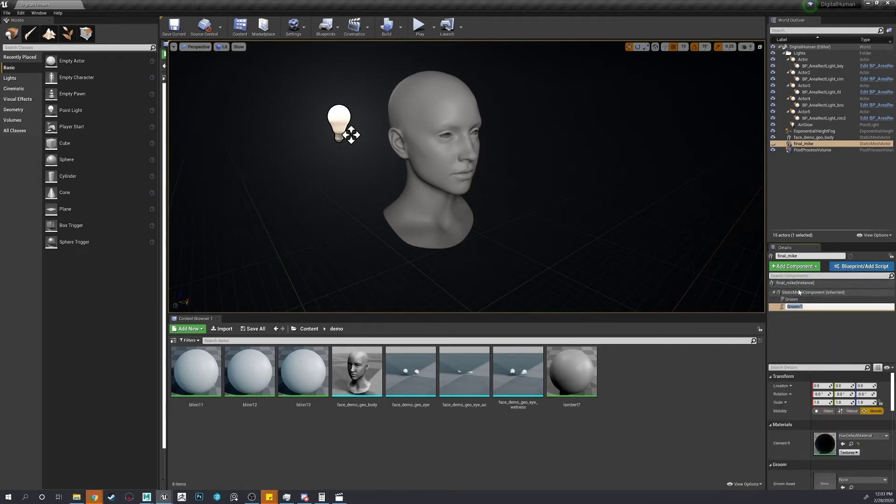
pyautogui.click(800, 292)
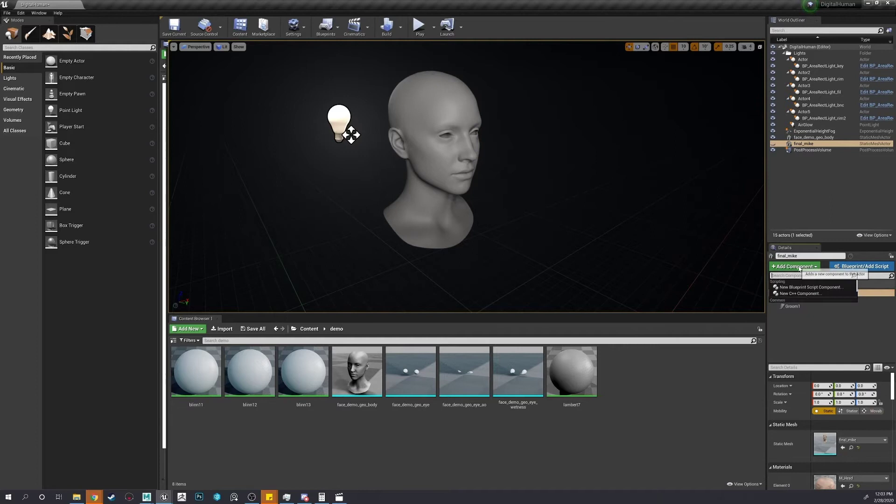
pyautogui.write('gr')
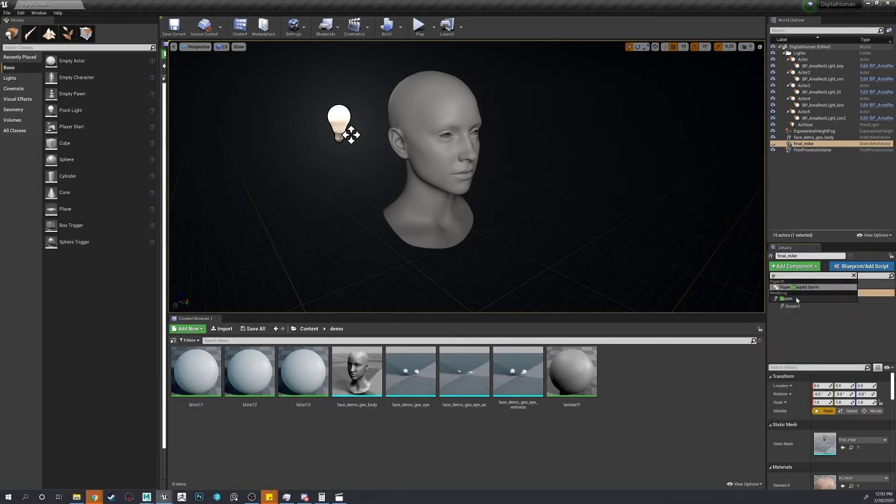
pyautogui.click(797, 299)
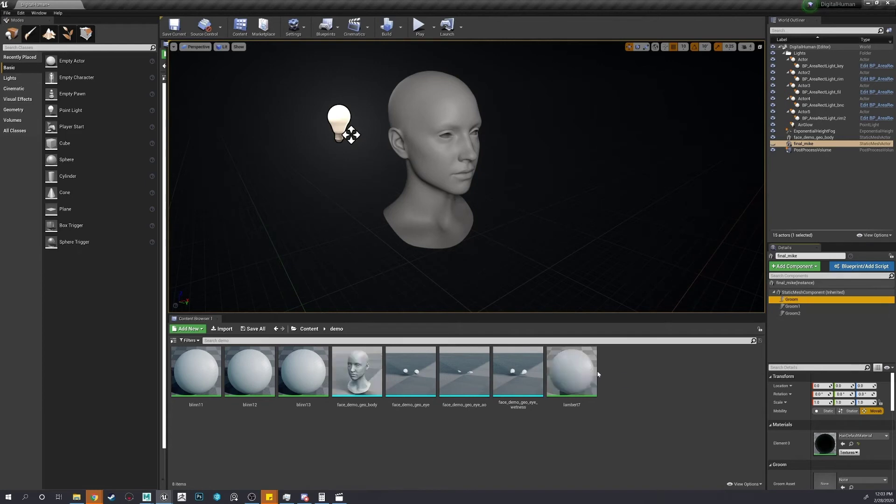
# Import Demo_hair.abc, demo_peach_fuzz.abc and eyelash_demo_hair.abc from the recordings folder into the demo folder with the default groom import options
pyautogui.click(602, 425)
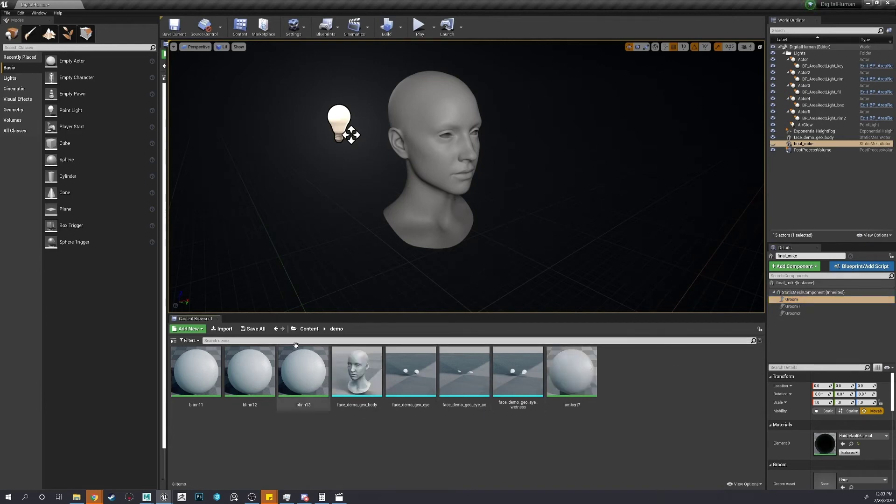
pyautogui.click(230, 330)
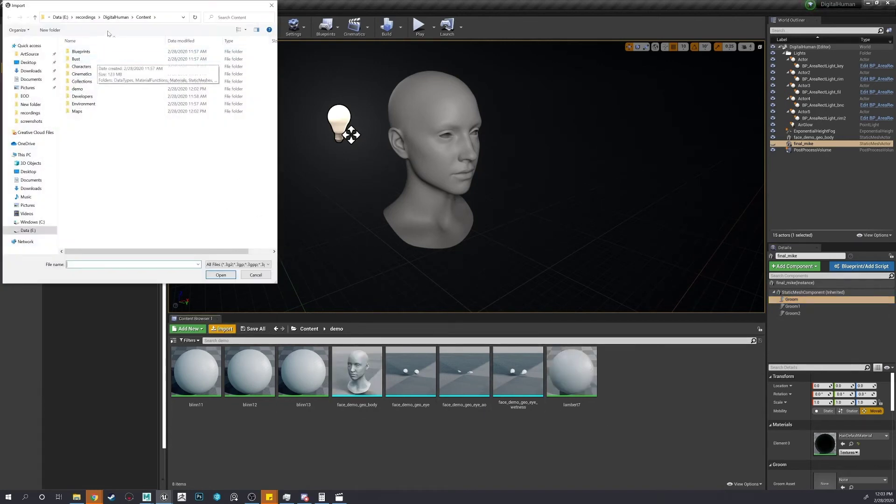
pyautogui.click(85, 17)
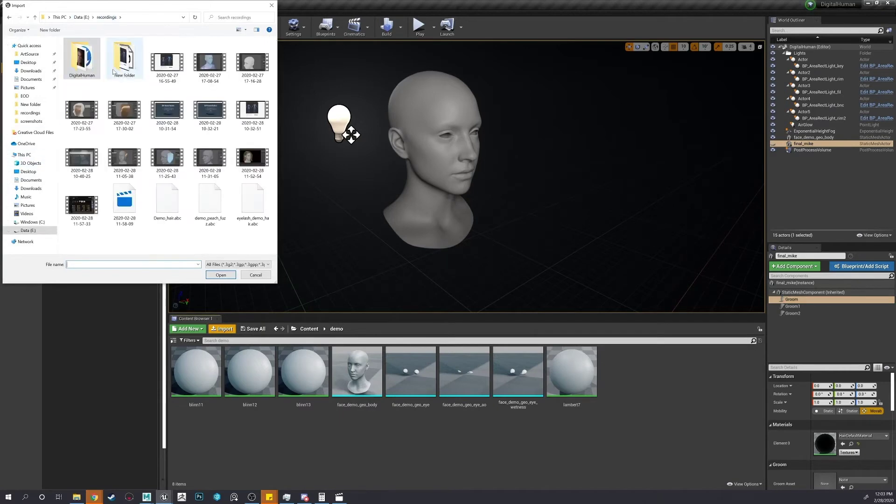
pyautogui.click(167, 201)
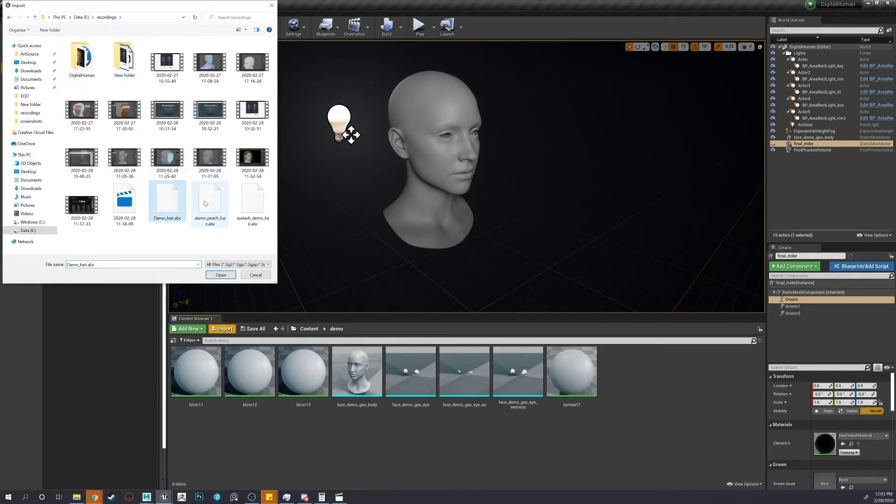
pyautogui.keyDown('ctrl'); pyautogui.click(210, 204); pyautogui.keyUp('ctrl')
pyautogui.keyDown('ctrl'); pyautogui.click(249, 212); pyautogui.keyUp('ctrl')
pyautogui.click(220, 275)
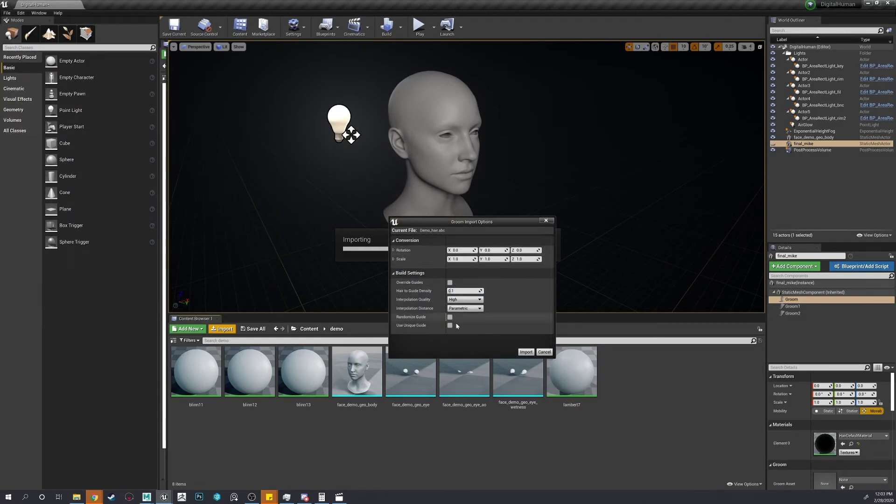
pyautogui.click(526, 353)
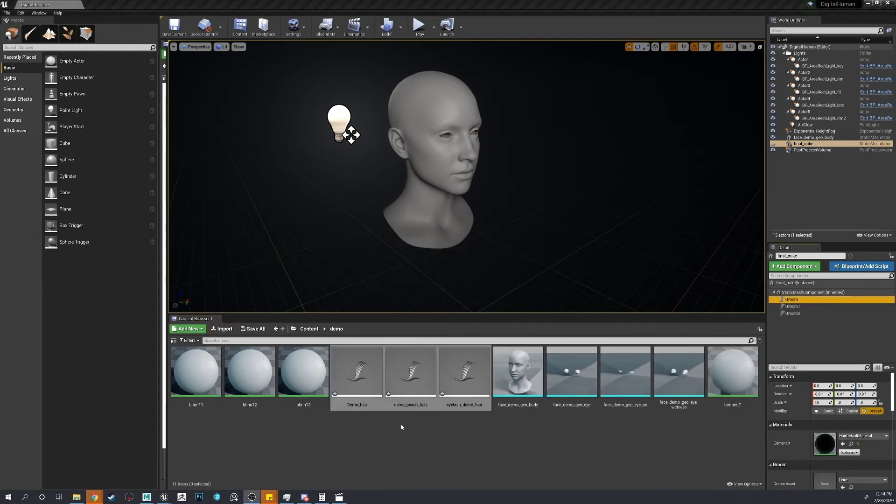
pyautogui.click(401, 431)
# Select the face_demo_geo_body head, set the viewport camera speed to 2 and frame the head in the view
pyautogui.moveTo(514, 273); pyautogui.dragTo(502, 308, button='middle')
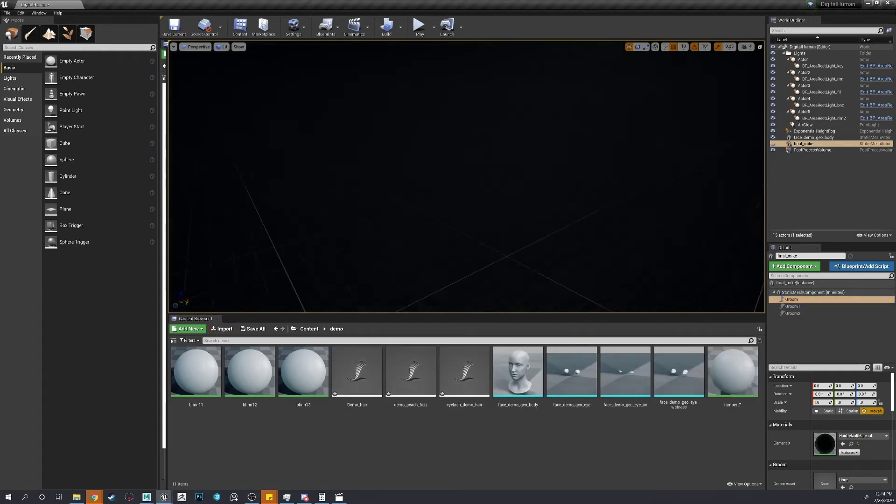
pyautogui.moveTo(527, 231); pyautogui.dragTo(599, 168, button='right')
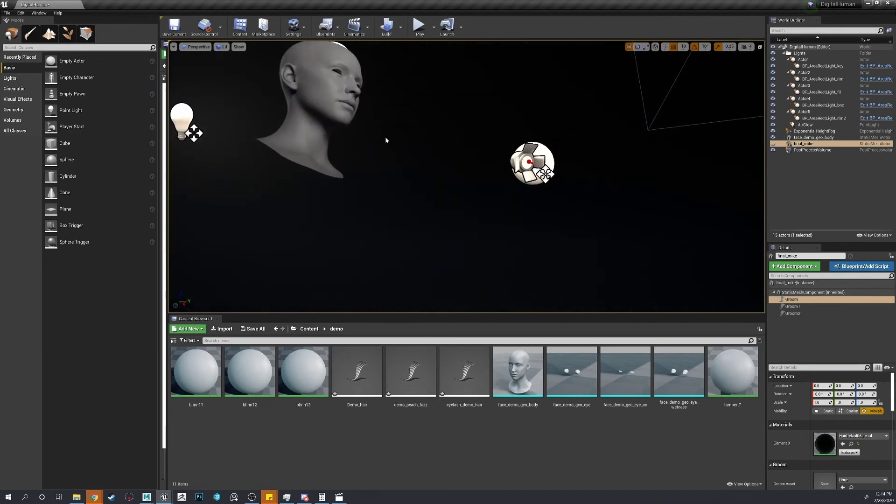
pyautogui.click(329, 110)
pyautogui.press('f')
pyautogui.moveTo(356, 135); pyautogui.dragTo(392, 152, button='right')
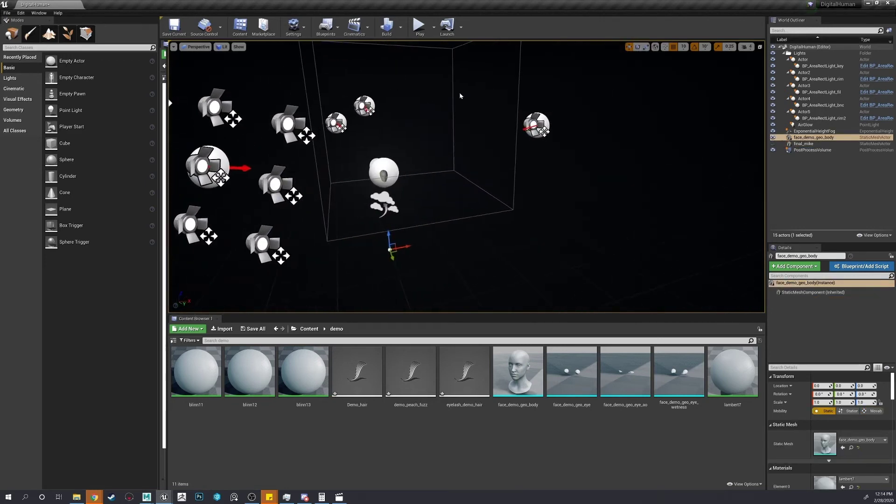
pyautogui.click(745, 47)
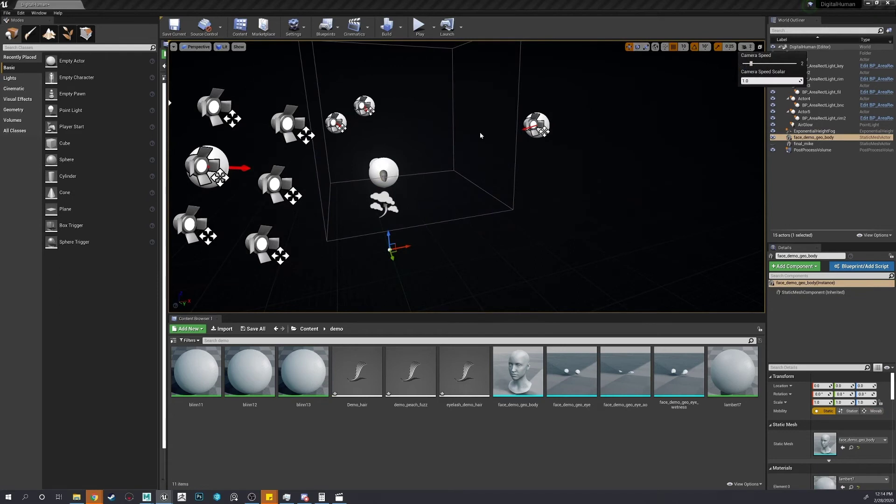
pyautogui.moveTo(479, 135); pyautogui.dragTo(523, 133, button='right')
pyautogui.press('f')
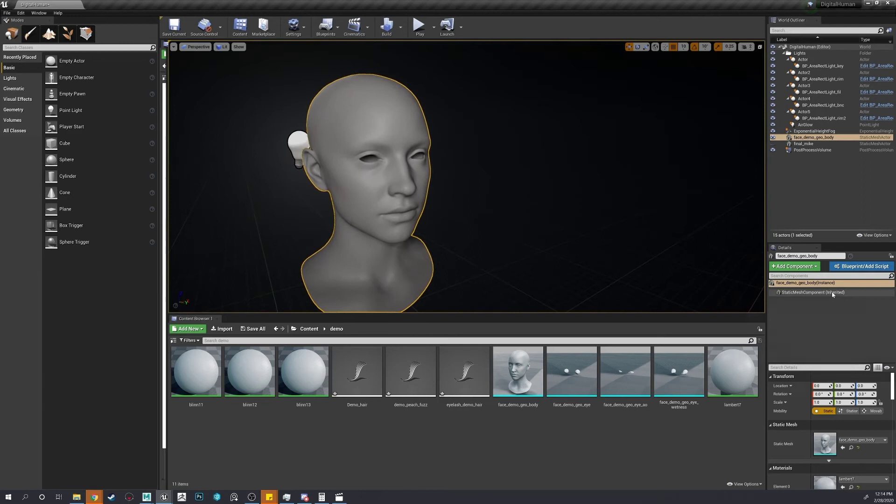
# Add two Groom components under the static mesh component of face_demo_geo_body
pyautogui.click(832, 293)
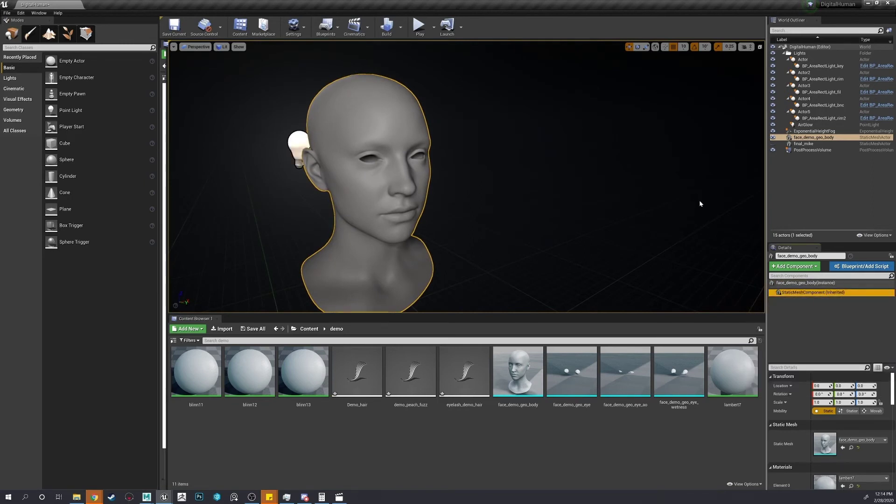
pyautogui.moveTo(353, 140); pyautogui.dragTo(352, 140, button='right')
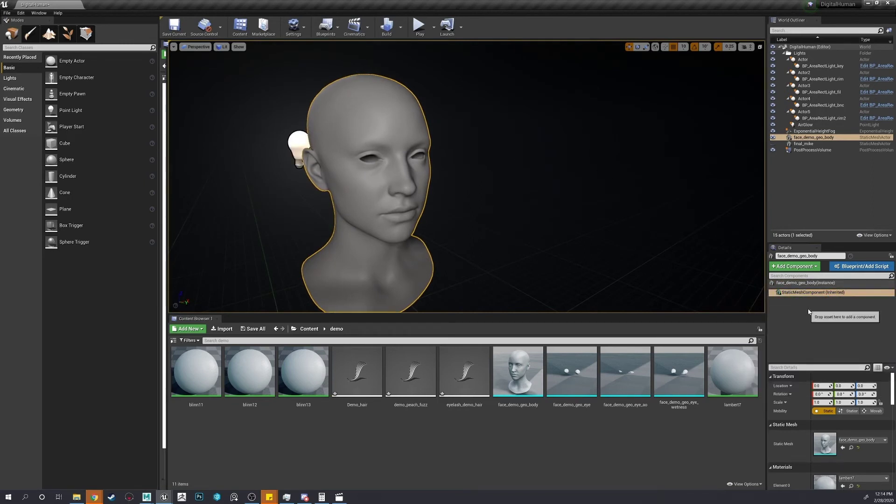
pyautogui.click(795, 266)
pyautogui.write('groom')
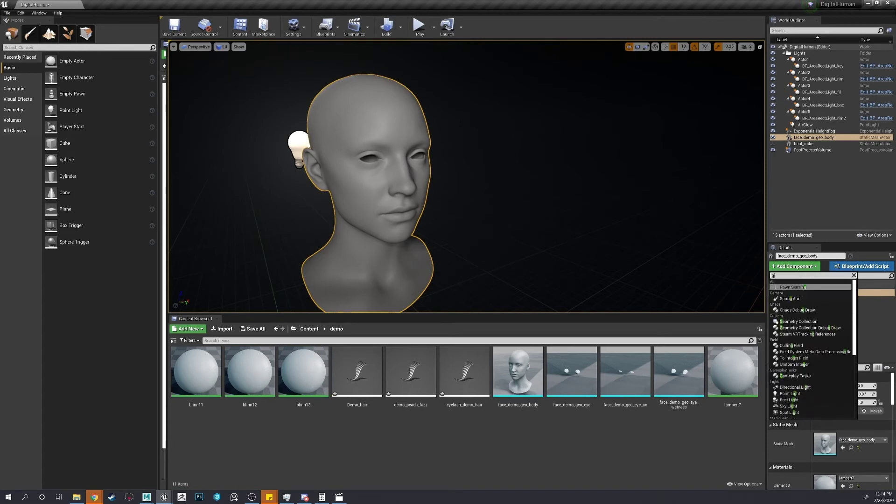
pyautogui.press('Return')
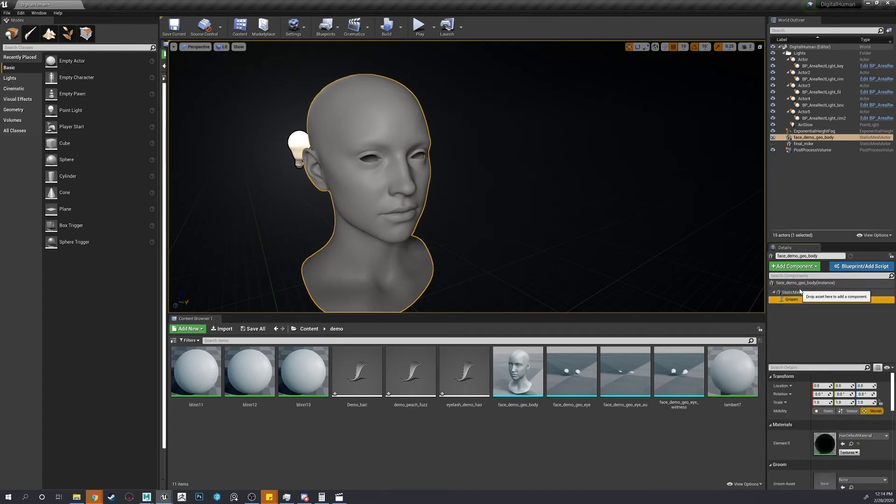
pyautogui.click(801, 292)
pyautogui.click(800, 267)
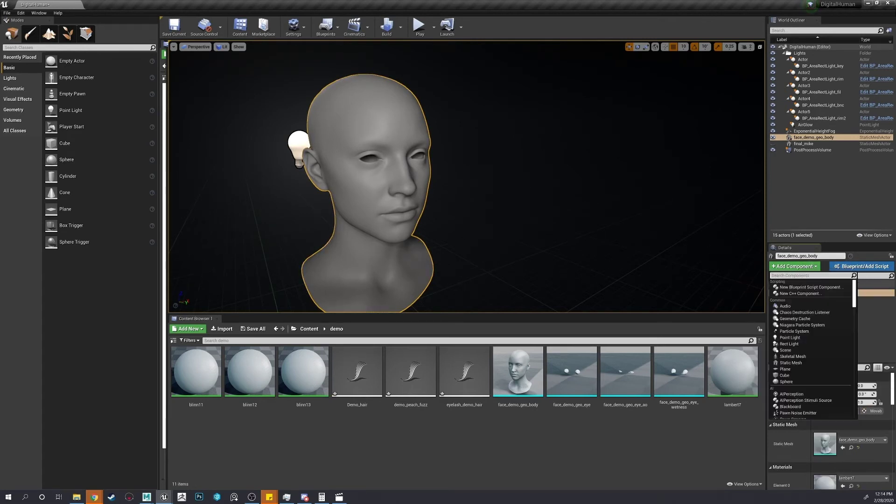
pyautogui.write('groom')
pyautogui.press('Return')
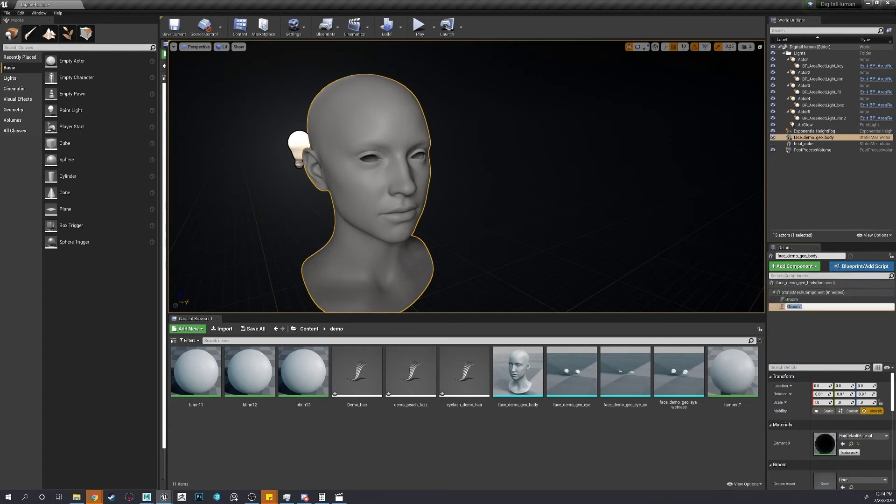
# Add a third Groom component to face_demo_geo_body and parent it directly to the static mesh component
pyautogui.click(794, 266)
pyautogui.write('gr')
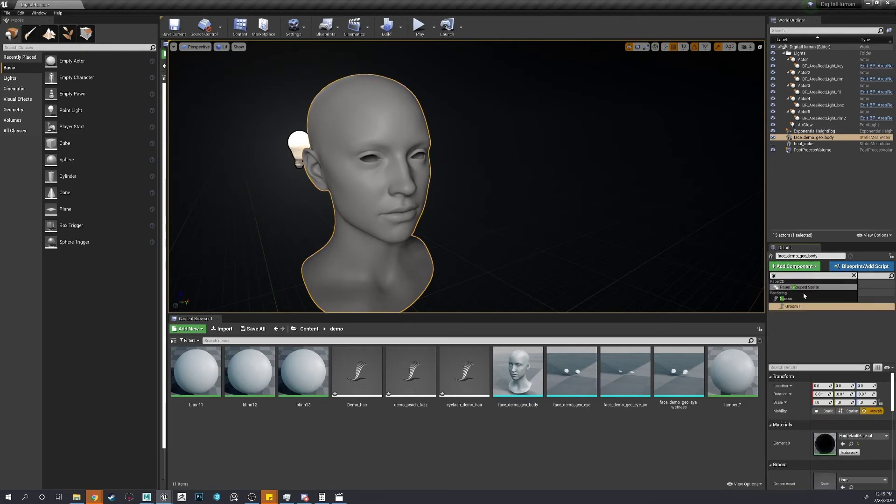
pyautogui.click(804, 298)
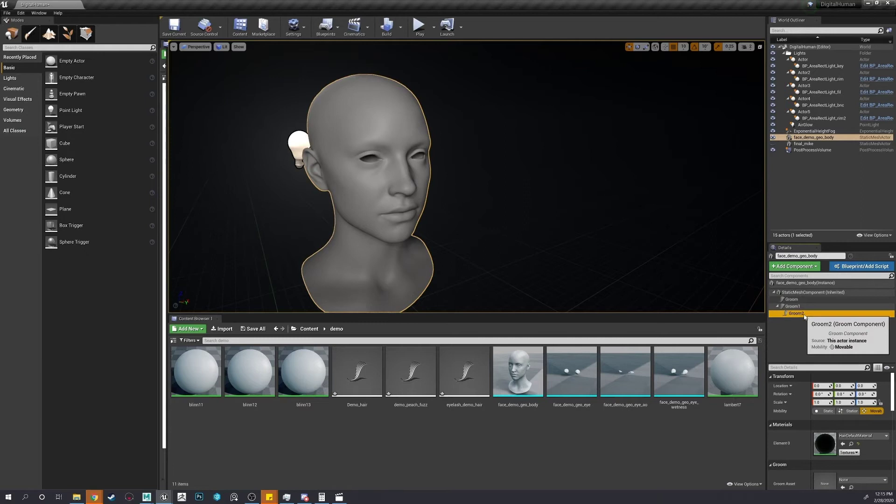
pyautogui.doubleClick(800, 314)
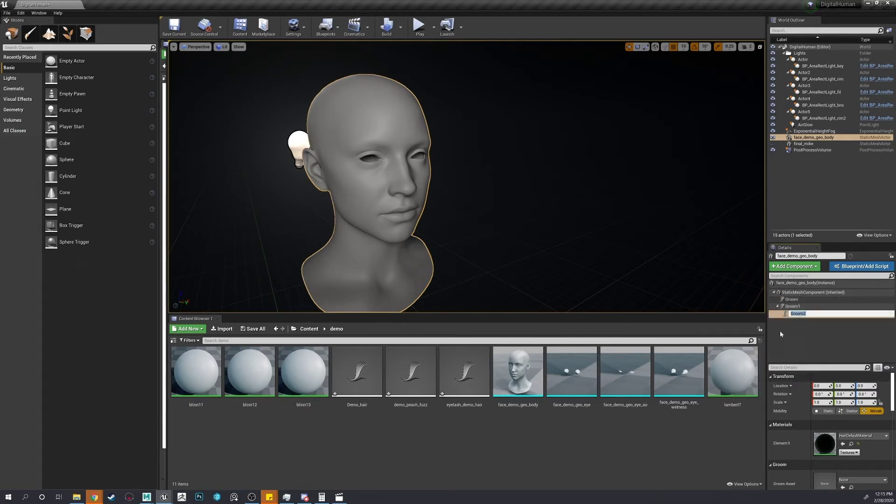
# Assign the groom assets on face_demo_geo_body: Demo_hair to Groom, eyelash_demo_hair to Groom1 and demo_peach_fuzz to Groom2
pyautogui.click(794, 300)
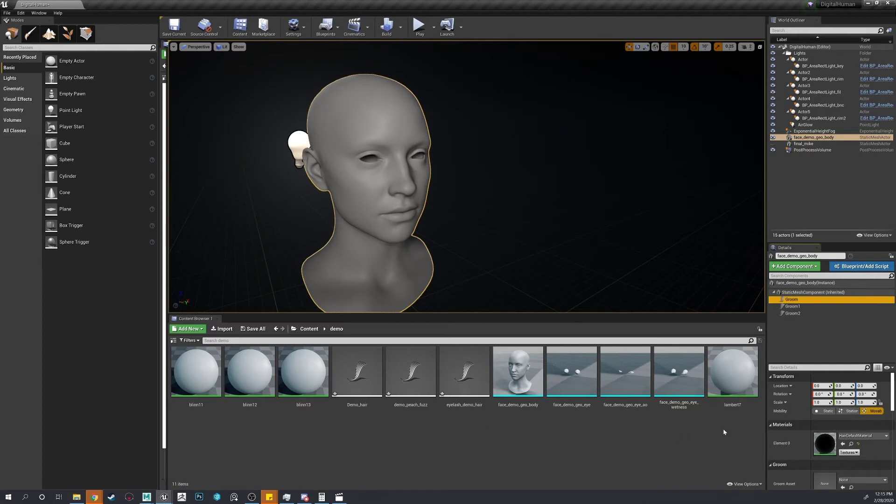
pyautogui.scroll(-1, 831, 443)
pyautogui.moveTo(357, 374); pyautogui.dragTo(825, 465)
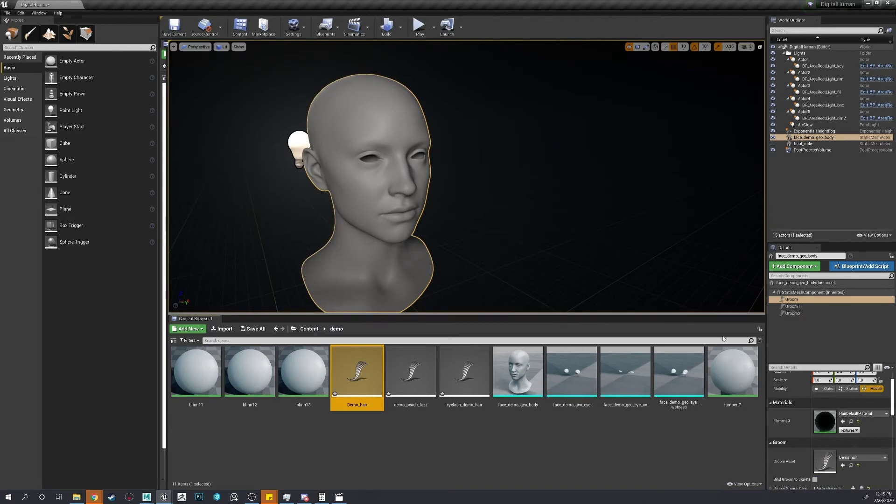
pyautogui.click(807, 307)
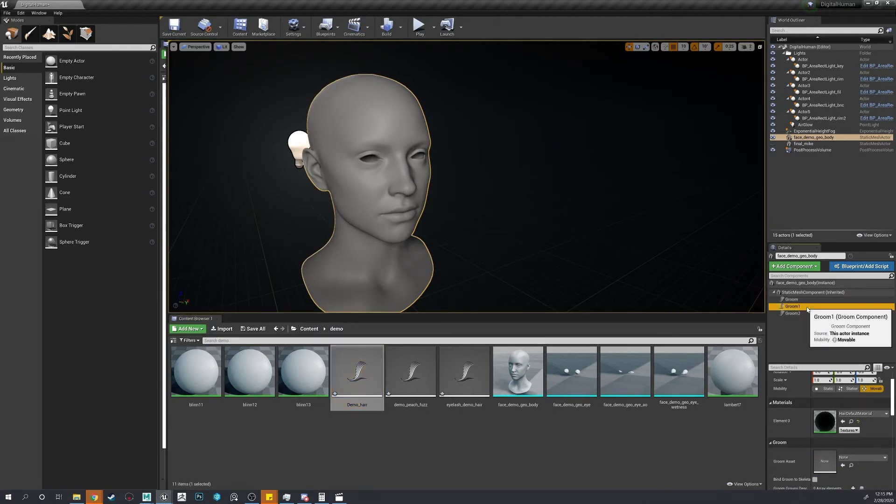
pyautogui.moveTo(464, 374); pyautogui.dragTo(825, 462)
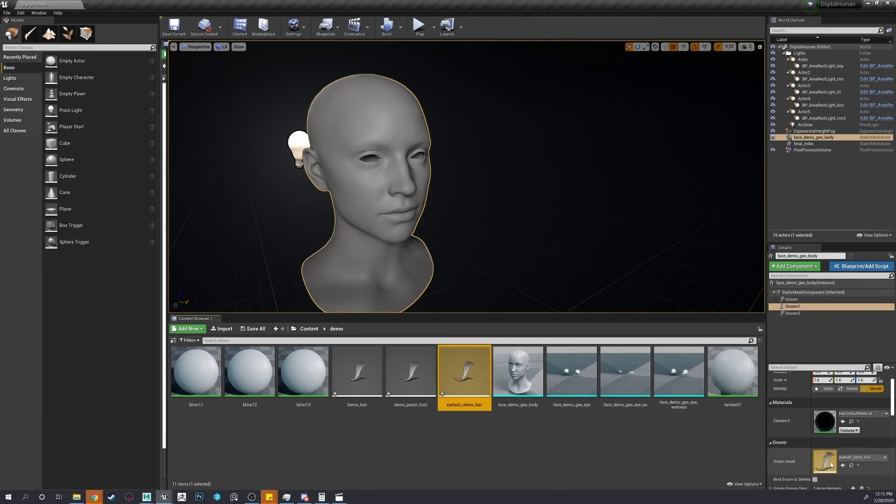
pyautogui.click(794, 313)
pyautogui.moveTo(410, 371); pyautogui.dragTo(819, 452)
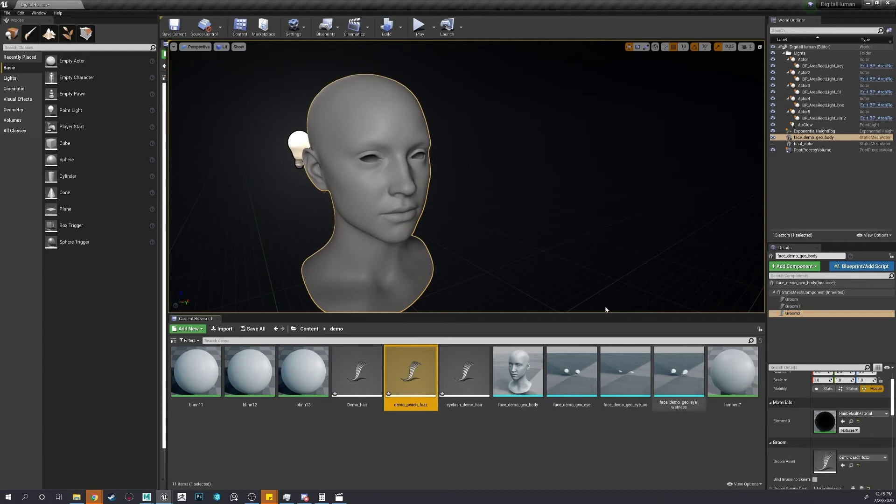
# Set the viewport's rotation grid snap to 90°
pyautogui.moveTo(581, 283); pyautogui.dragTo(593, 298, button='right')
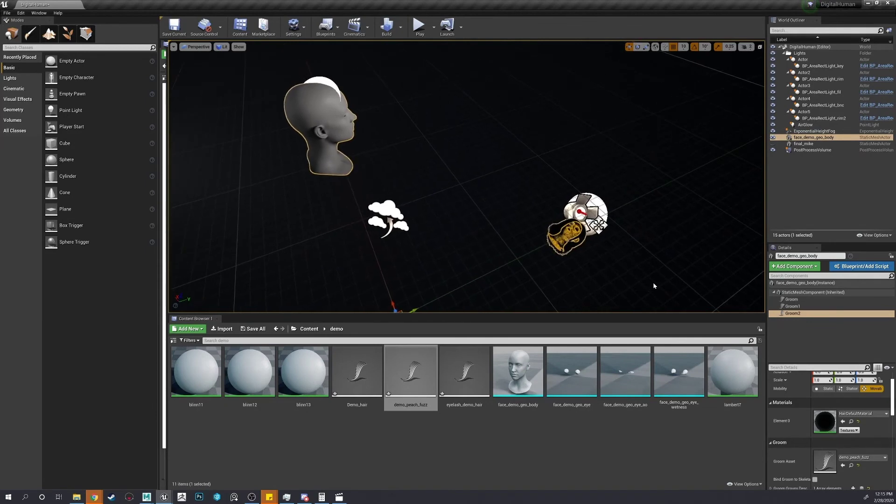
pyautogui.scroll(1, 809, 396)
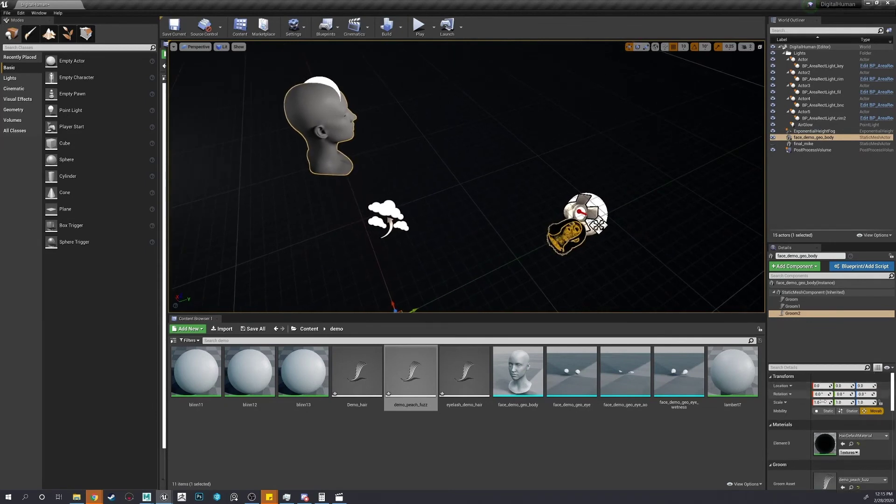
pyautogui.click(704, 46)
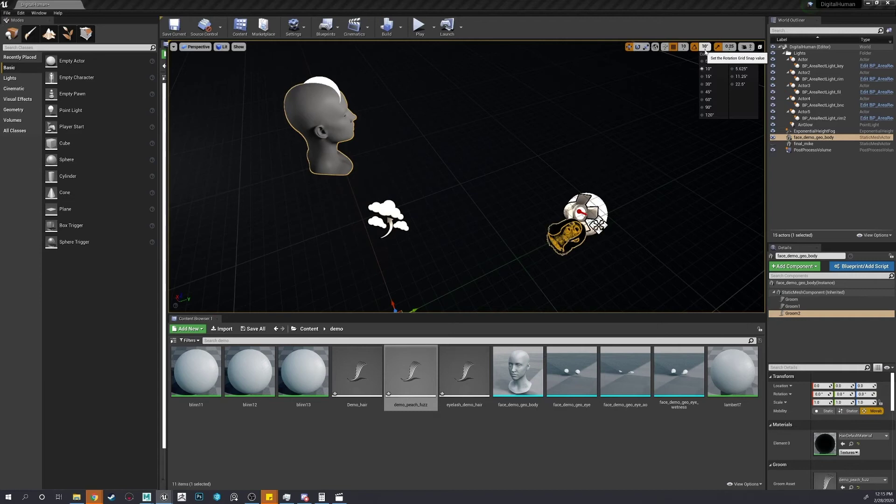
pyautogui.click(710, 113)
# Rotate the Groom1 and Groom2 components to about -90° in X and -180° in Z to align them with the head
pyautogui.moveTo(581, 193); pyautogui.dragTo(532, 217, button='right')
pyautogui.press('s')
pyautogui.press('e')
pyautogui.moveTo(434, 252); pyautogui.dragTo(459, 284)
pyautogui.click(792, 306)
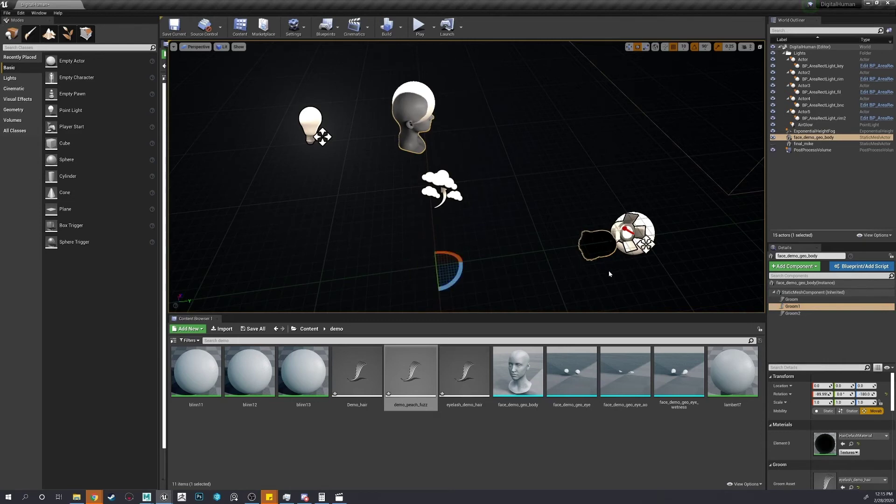
pyautogui.click(792, 313)
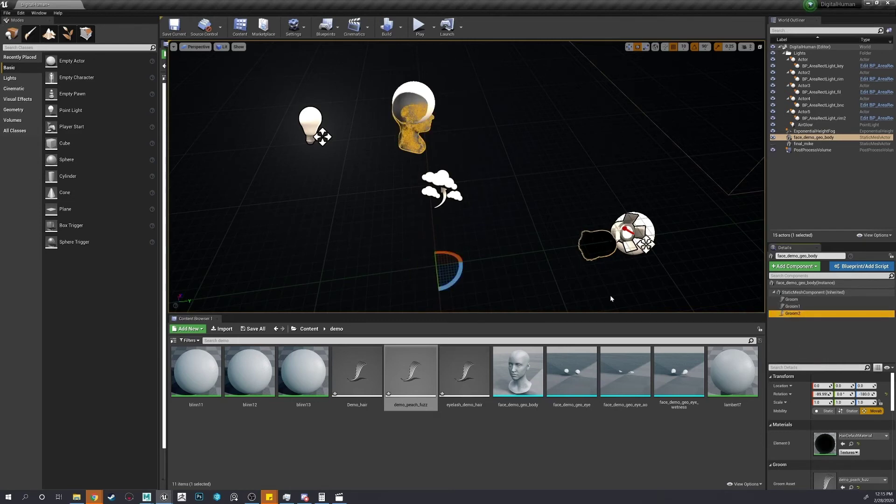
# Rotate the Groom component to about -90° in X and -180° in Z to align the main hair with the head
pyautogui.click(792, 299)
pyautogui.moveTo(455, 258); pyautogui.dragTo(434, 253)
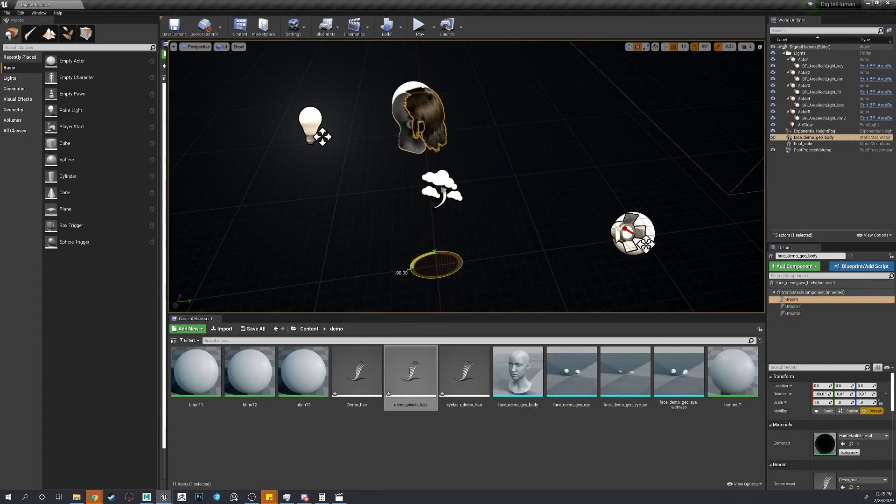
pyautogui.moveTo(451, 285); pyautogui.dragTo(426, 302)
pyautogui.moveTo(472, 213); pyautogui.dragTo(350, 191, button='right')
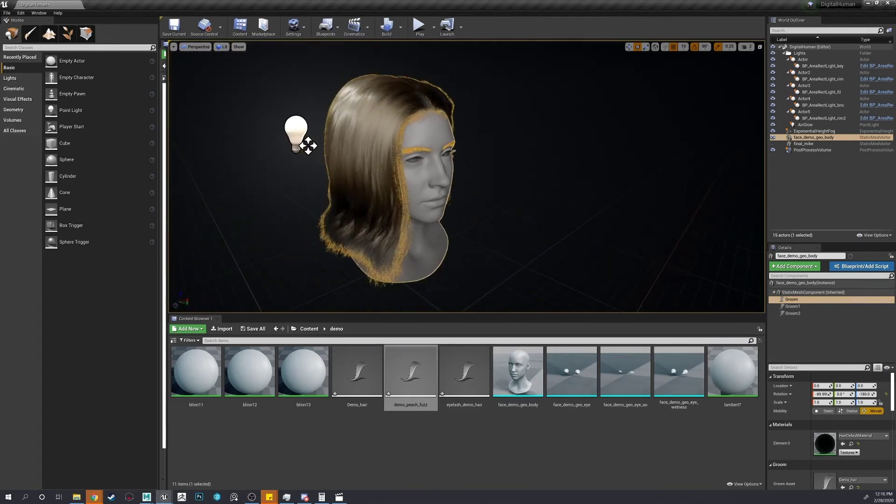
pyautogui.keyDown('alt'); pyautogui.moveTo(308, 146); pyautogui.dragTo(409, 121); pyautogui.keyUp('alt')
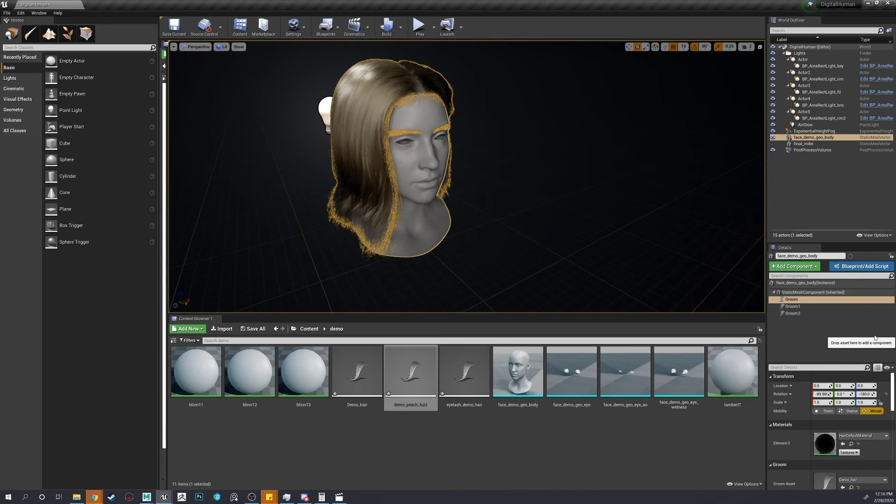
# Mirror the main hair by setting the Groom component's X scale to -1
pyautogui.click(824, 307)
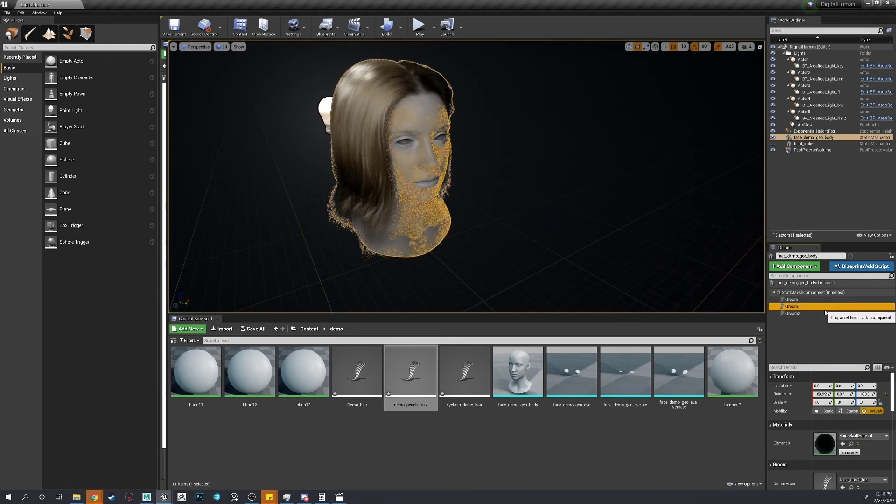
pyautogui.click(791, 299)
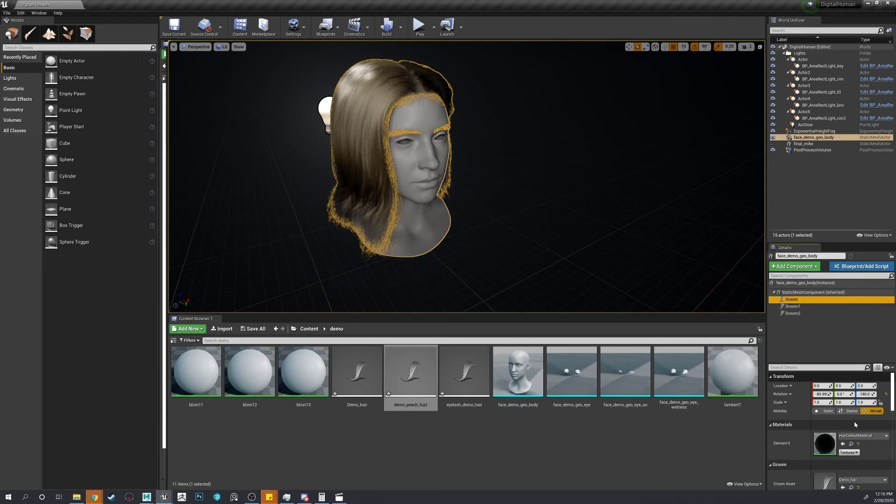
pyautogui.click(848, 402)
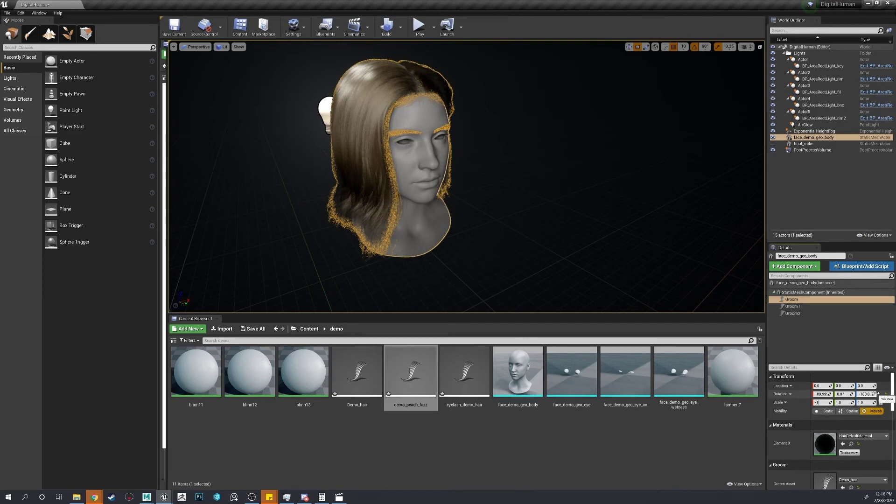
pyautogui.press('Return')
pyautogui.click(589, 236)
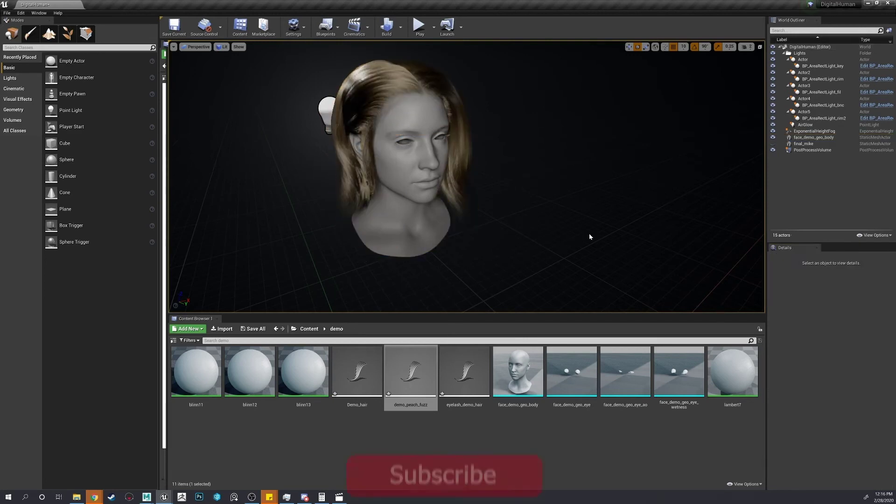
# Select face_demo_geo_body and unhide final_mike in the level as a position reference
pyautogui.moveTo(589, 235); pyautogui.dragTo(527, 227, button='right')
pyautogui.press('w')
pyautogui.keyDown('alt'); pyautogui.moveTo(528, 226); pyautogui.dragTo(577, 224); pyautogui.keyUp('alt')
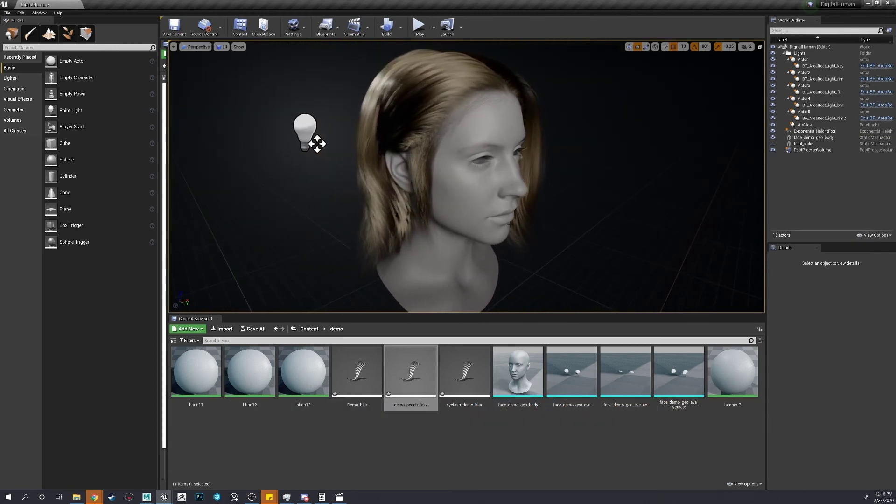
pyautogui.click(490, 213)
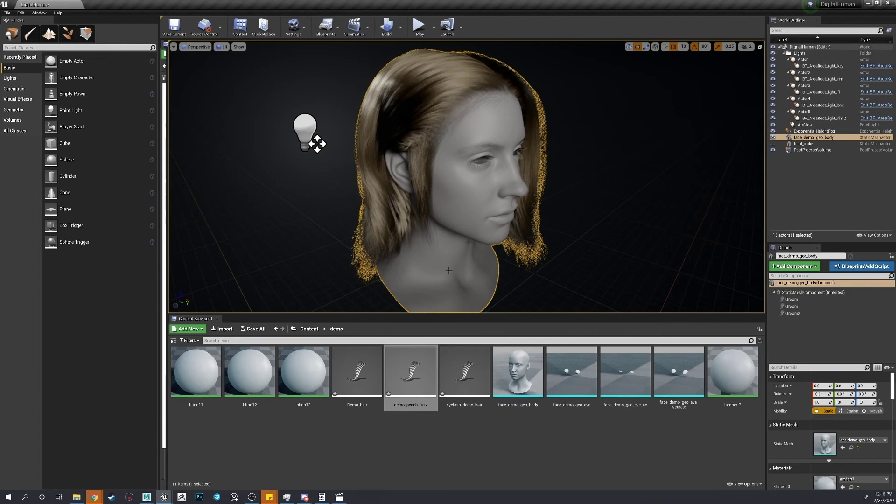
pyautogui.press('s')
pyautogui.moveTo(449, 270); pyautogui.dragTo(452, 268, button='right')
pyautogui.press('w')
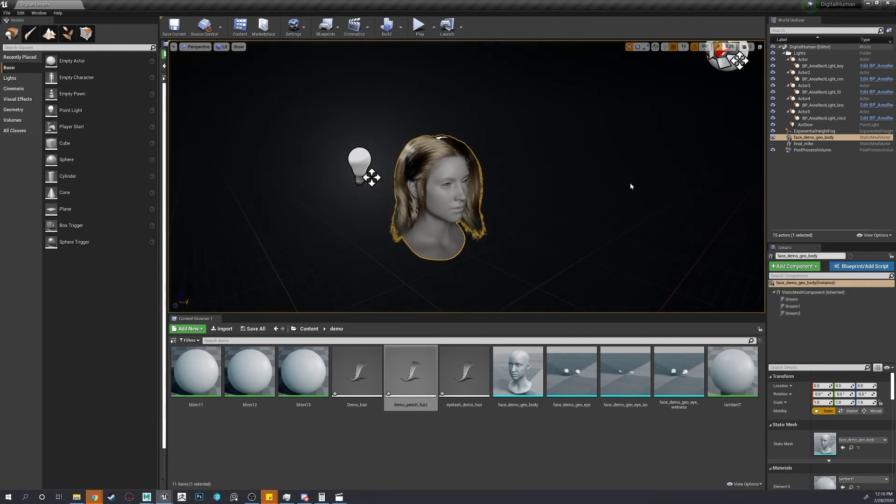
pyautogui.click(774, 144)
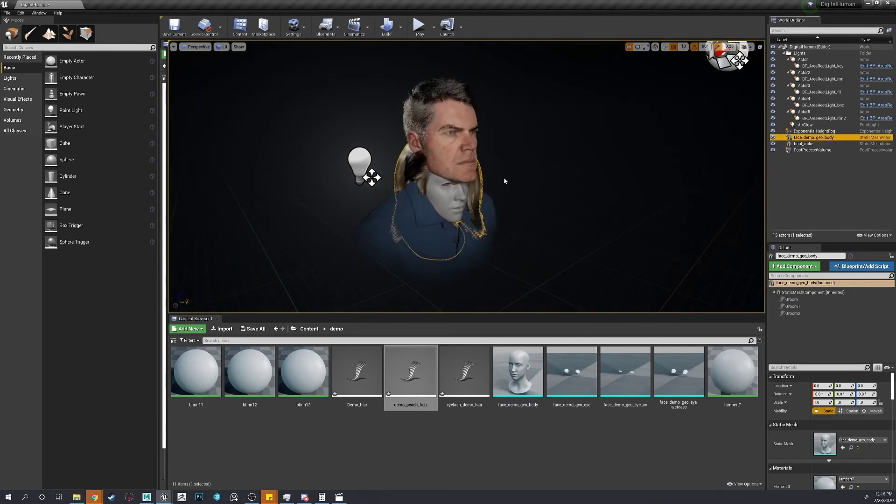
pyautogui.moveTo(504, 181); pyautogui.dragTo(505, 198, button='right')
pyautogui.press('s')
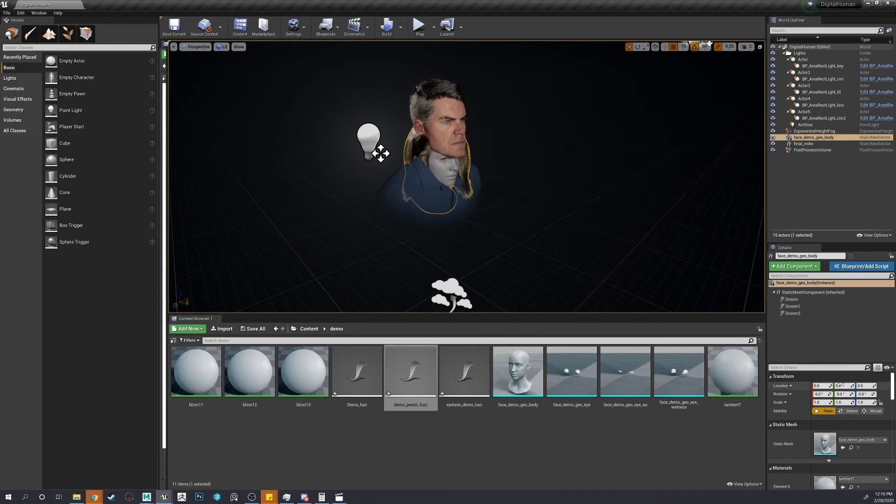
# Move face_demo_geo_body to Y 4.0 and Z 13.0 to match final_mike's head, and hide final_mike again
pyautogui.moveTo(842, 386); pyautogui.dragTo(872, 386)
pyautogui.hotkey('ctrl', 'z')
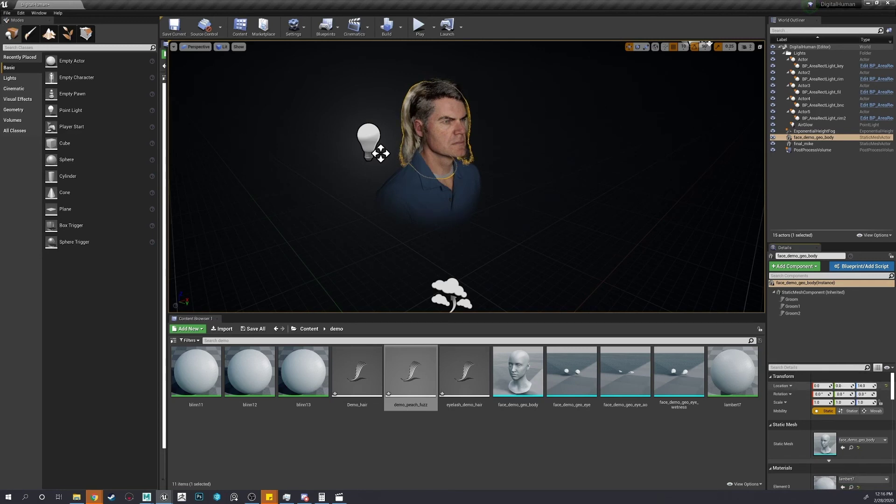
pyautogui.moveTo(843, 386); pyautogui.dragTo(847, 385)
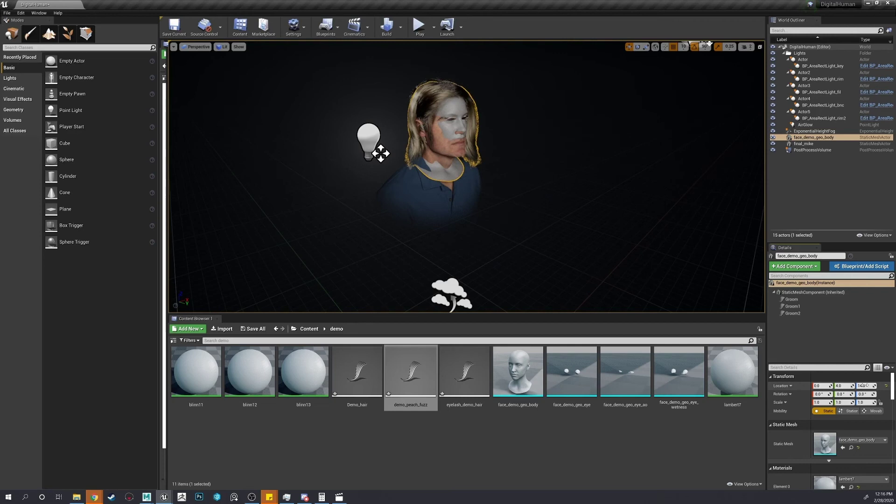
pyautogui.moveTo(866, 386); pyautogui.dragTo(863, 386)
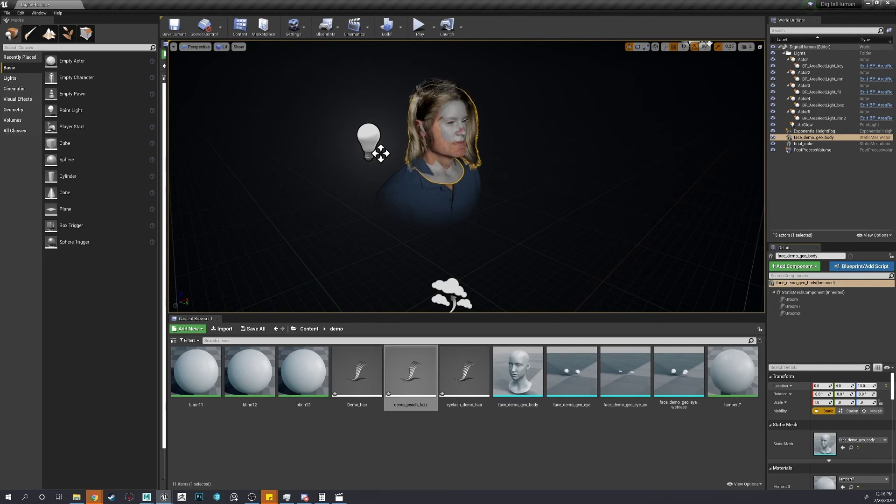
pyautogui.click(773, 144)
# Examine the side of the head up close, checking how the hair sits around the ear and face
pyautogui.moveTo(612, 142)
pyautogui.mouseDown(button='right')
pyautogui.moveTo(595, 141)
pyautogui.moveTo(613, 161)
pyautogui.moveTo(643, 149)
pyautogui.moveTo(637, 140)
pyautogui.moveTo(495, 140)
pyautogui.moveTo(616, 147)
pyautogui.mouseUp(button='right')
pyautogui.press('f')
pyautogui.press('w')
pyautogui.press('s')
pyautogui.press('d')
pyautogui.press('w')
pyautogui.press('d')
pyautogui.press('s')
pyautogui.press('d')
pyautogui.press('d')
pyautogui.press('a')
pyautogui.press('a')
pyautogui.press('w')
pyautogui.click(564, 159)
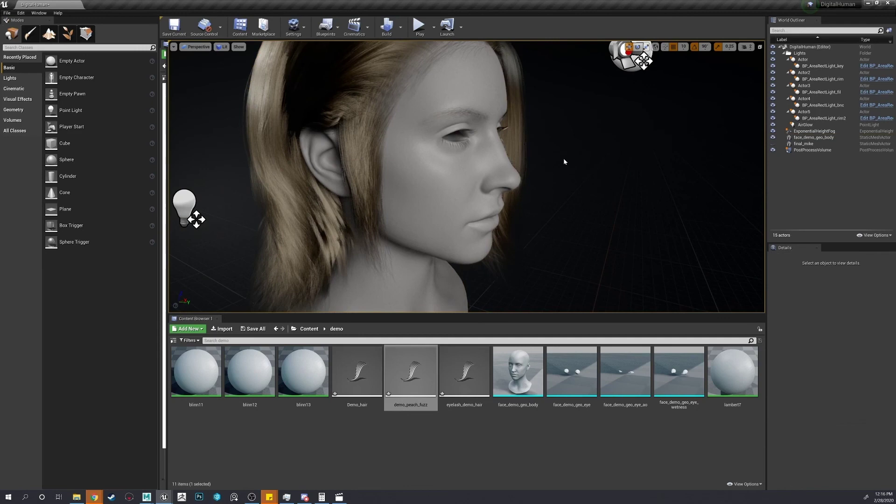
# Inspect the head from the front and three-quarter angles, checking the fit of the hairline, eyebrows and eyelashes
pyautogui.moveTo(564, 162); pyautogui.dragTo(527, 182, button='right')
pyautogui.press('s')
pyautogui.press('w')
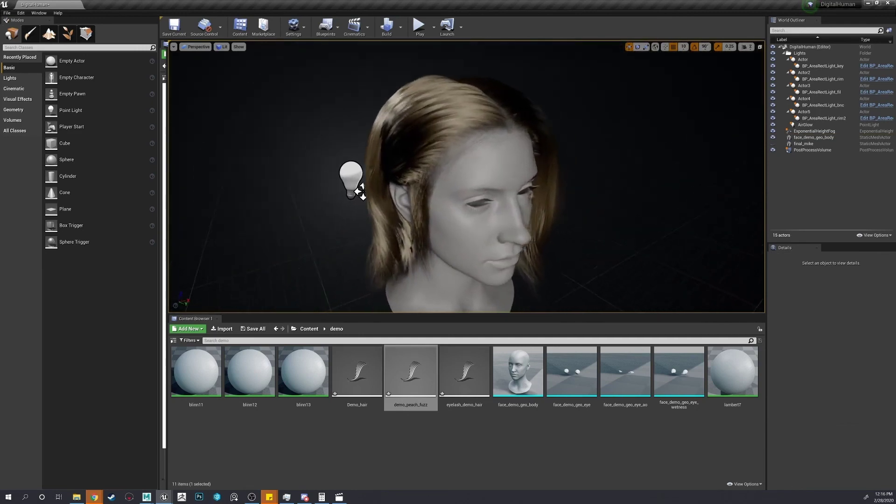
pyautogui.moveTo(360, 191); pyautogui.dragTo(724, 186)
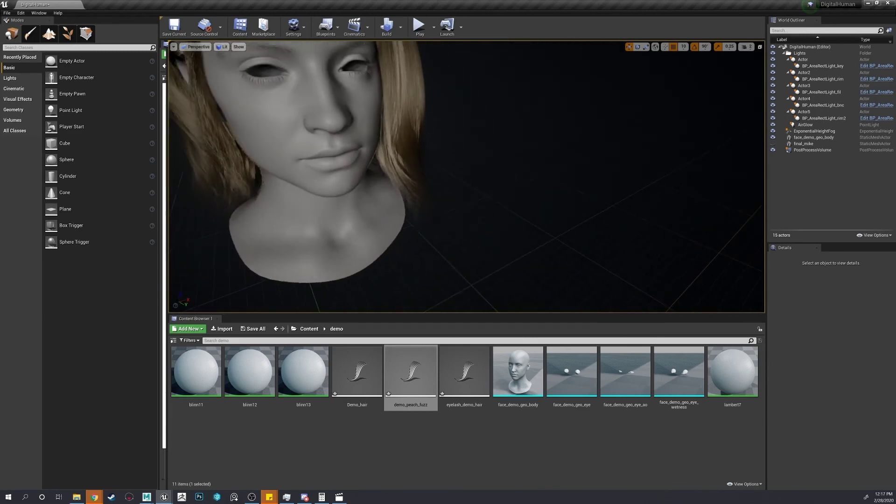
pyautogui.keyDown('alt'); pyautogui.moveTo(523, 187); pyautogui.dragTo(564, 161); pyautogui.keyUp('alt')
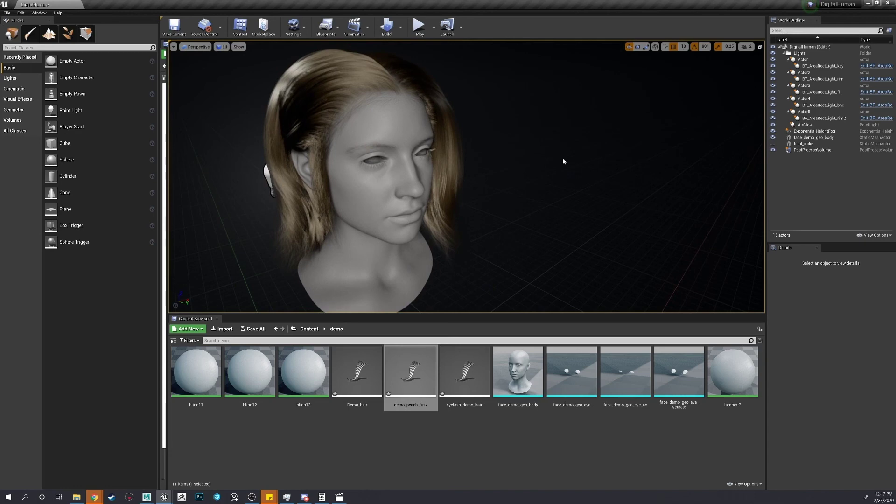
pyautogui.moveTo(479, 145); pyautogui.dragTo(464, 137, button='right')
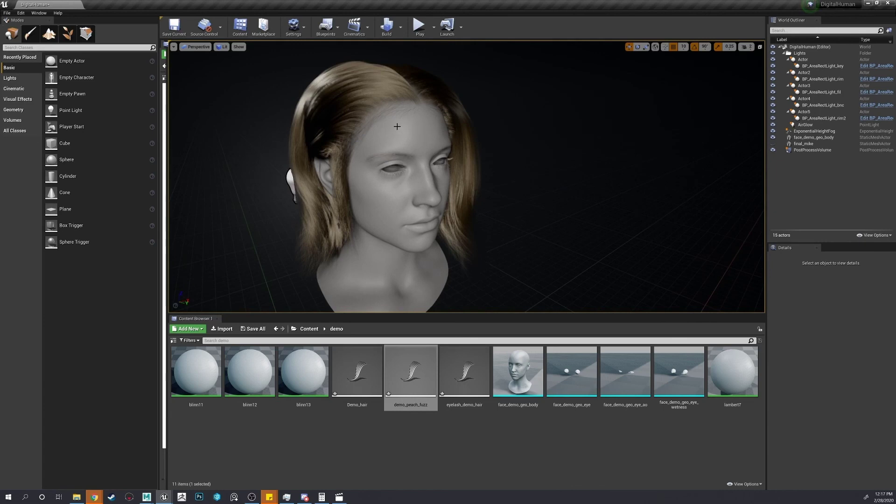
pyautogui.moveTo(464, 137); pyautogui.dragTo(445, 123, button='right')
pyautogui.press('w')
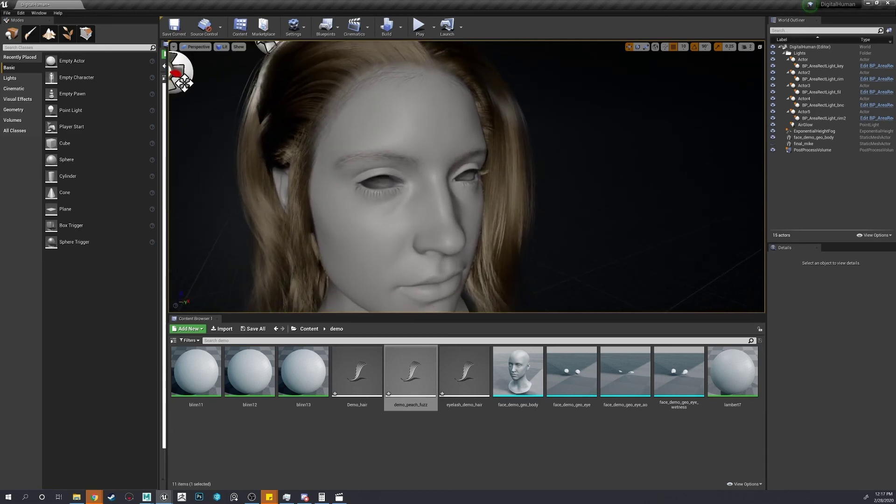
pyautogui.moveTo(467, 177); pyautogui.dragTo(420, 177, button='right')
pyautogui.keyDown('alt'); pyautogui.moveTo(420, 178); pyautogui.dragTo(518, 177); pyautogui.keyUp('alt')
pyautogui.keyDown('alt'); pyautogui.moveTo(518, 177); pyautogui.dragTo(476, 177, button='right'); pyautogui.keyUp('alt')
pyautogui.keyDown('alt'); pyautogui.moveTo(476, 177); pyautogui.dragTo(382, 178); pyautogui.keyUp('alt')
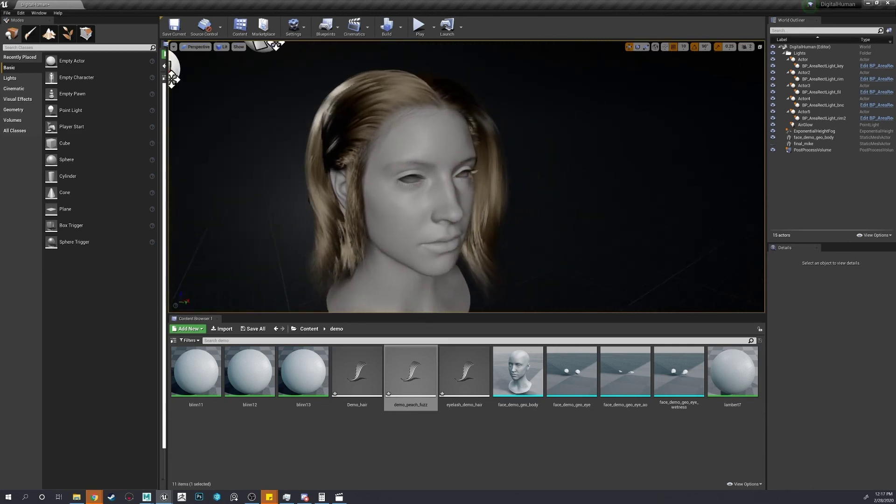
pyautogui.moveTo(355, 165); pyautogui.dragTo(398, 142, button='right')
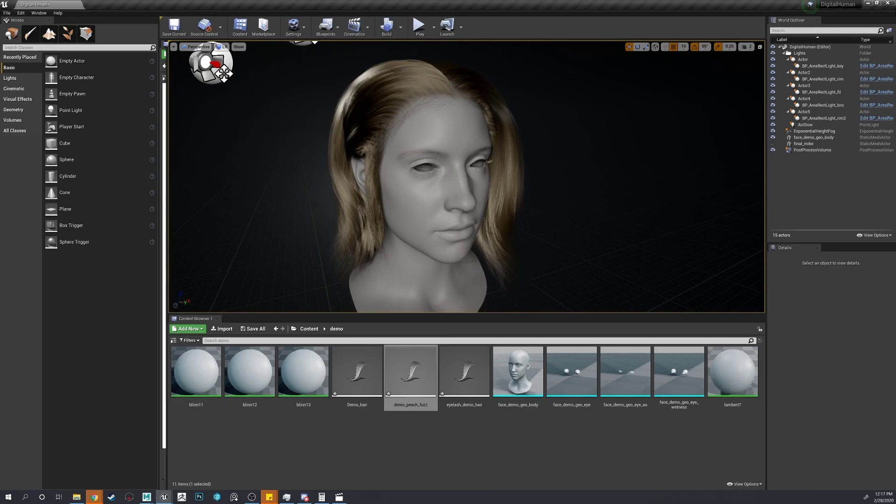